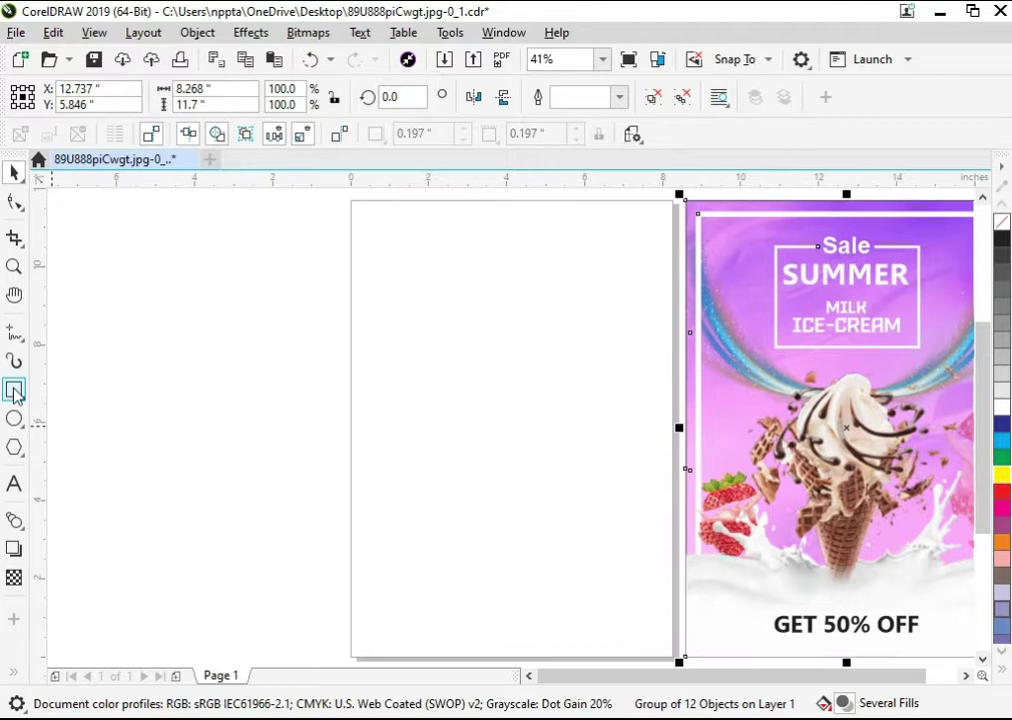
Create a page-sized rectangle and bring in the lilac texture background image from the v3 folder, sized about 9.94 × 5.59 inches.
double_click(14, 391)
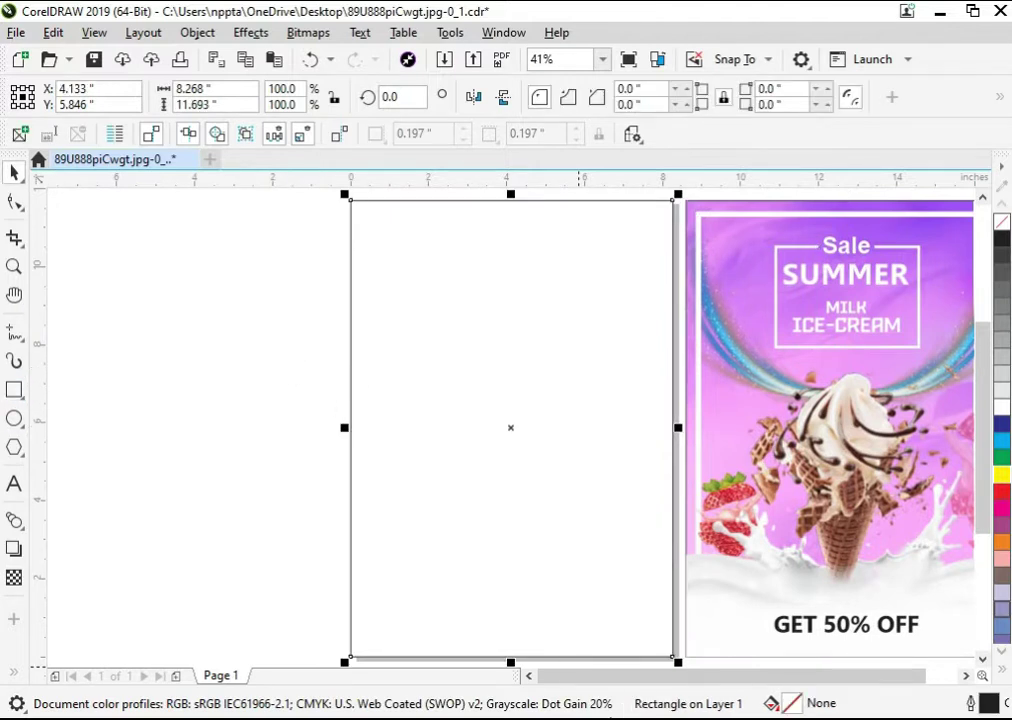
key(alt+Tab)
drag(326, 165, 228, 326)
drag(334, 408, 476, 497)
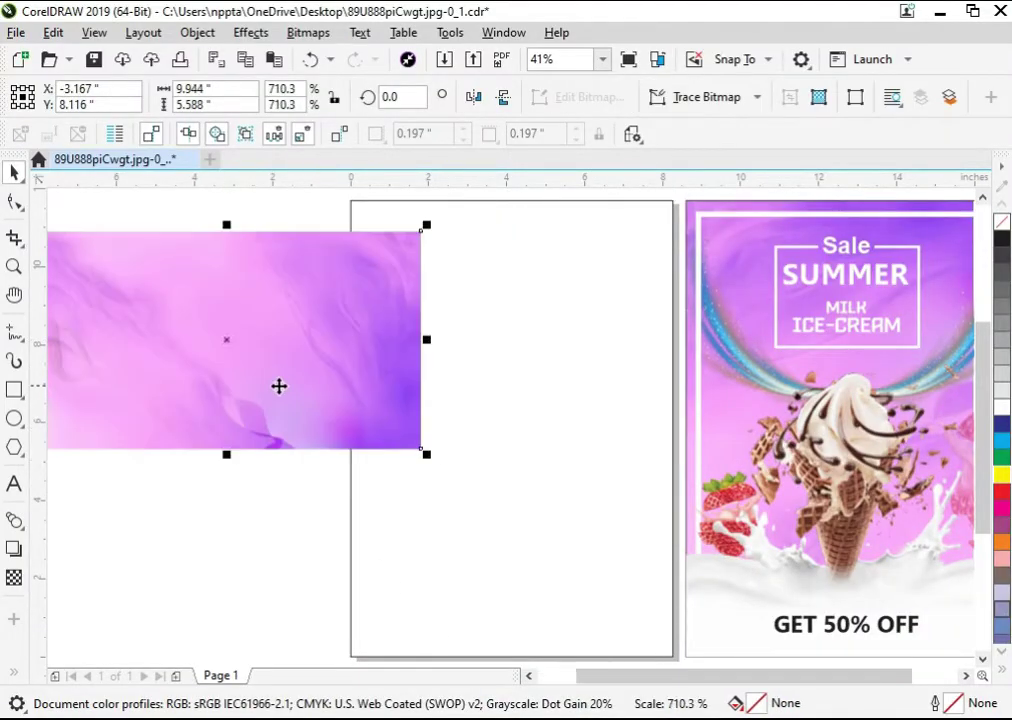
Rotate the background image by 90 degrees and centre it on the page rectangle.
click(278, 386)
drag(429, 462, 288, 262)
shift+click(409, 336)
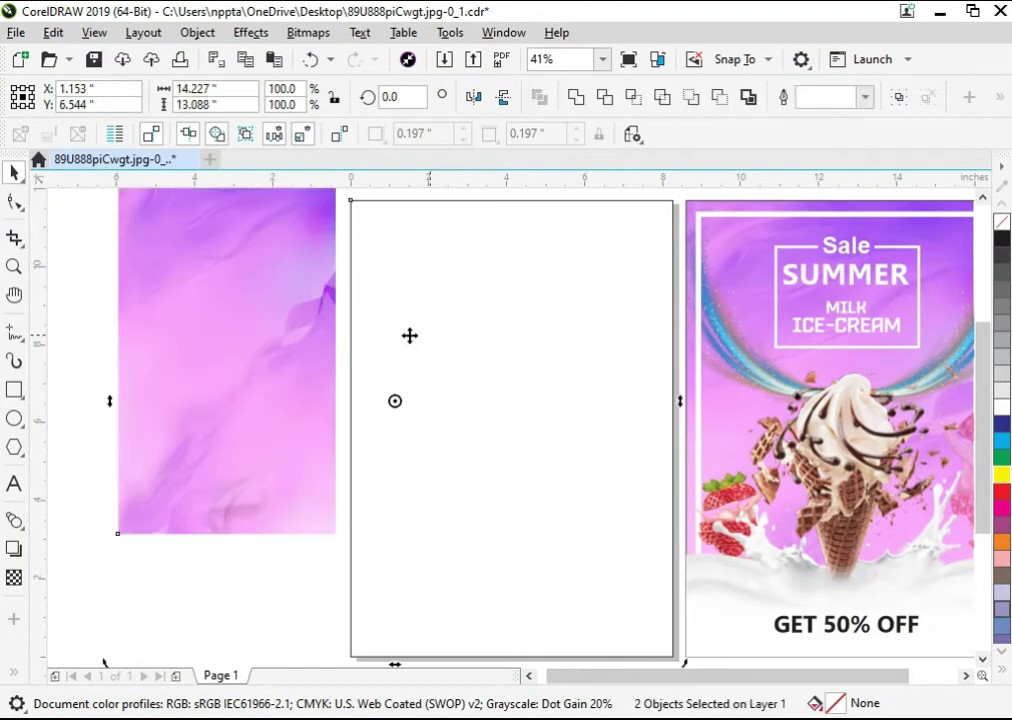
key(e)
key(c)
Stretch the background image to cover the whole page at 8.268 × 11.693 inches.
click(174, 300)
click(472, 429)
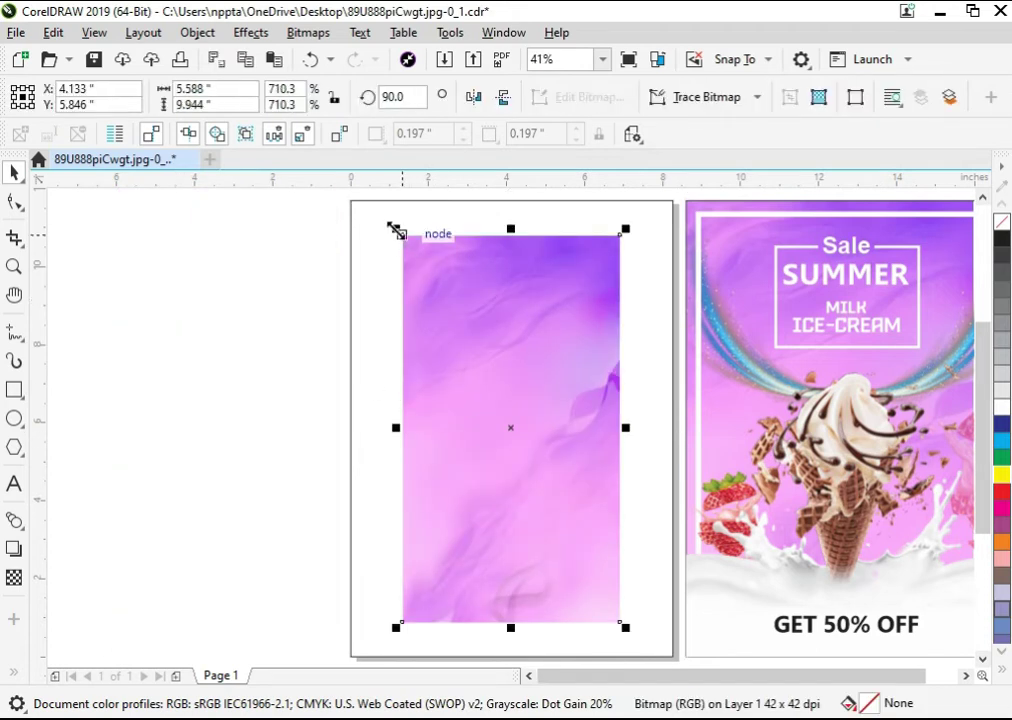
drag(391, 228, 351, 254)
drag(583, 460, 508, 427)
click(452, 427)
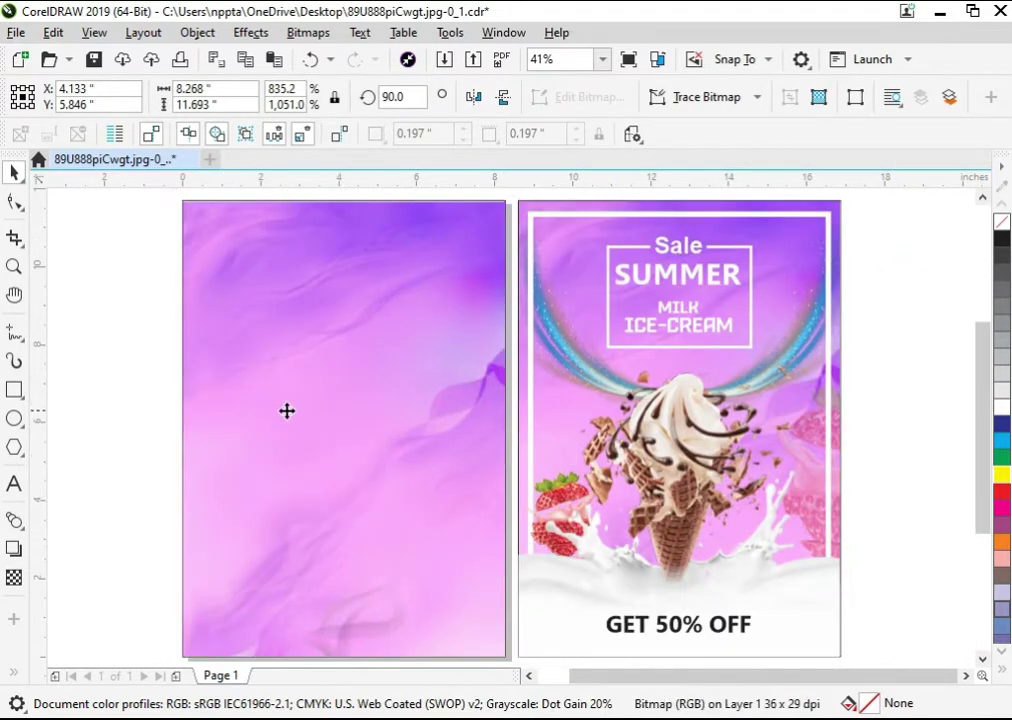
Draw a frame rectangle about 7.7 × 11 inches just inside the page edges, centred on the background.
click(14, 390)
drag(193, 201, 494, 631)
key(space)
shift+click(455, 642)
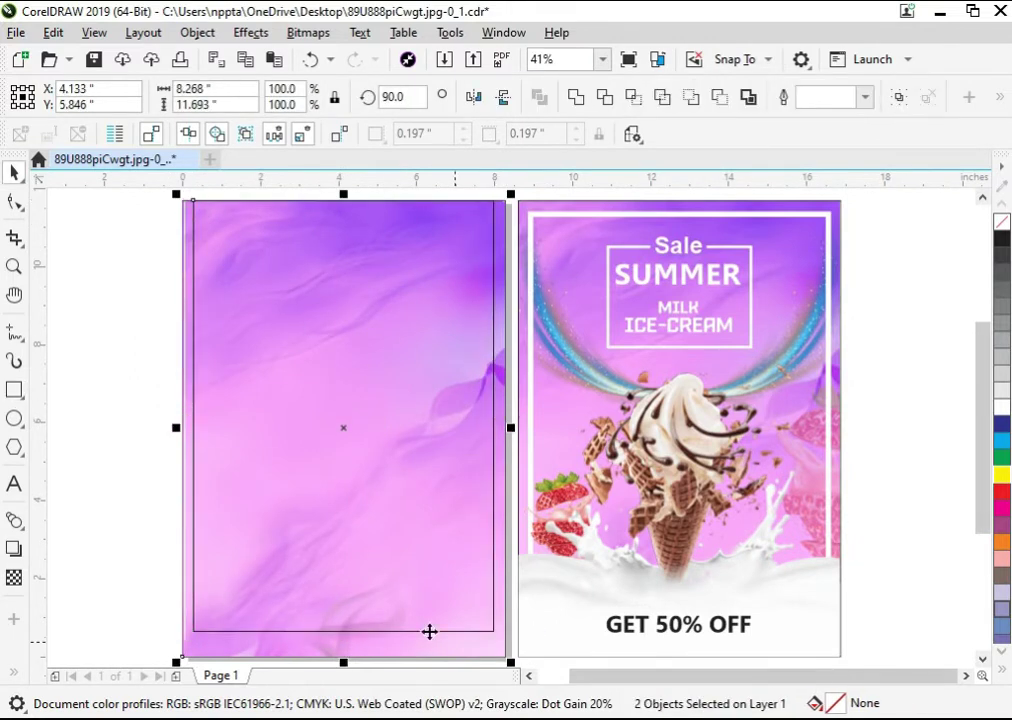
click(296, 476)
Set the frame rectangle's outline width to 8 pt and its outline colour to white.
key(F12)
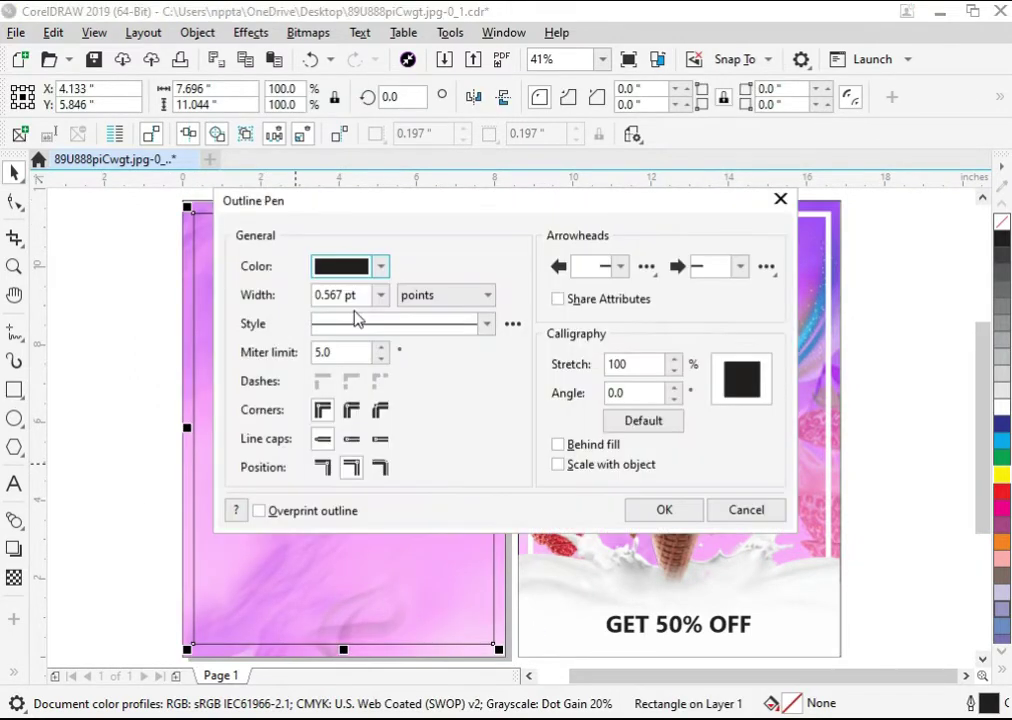
drag(369, 293, 249, 300)
text(8)
key(Return)
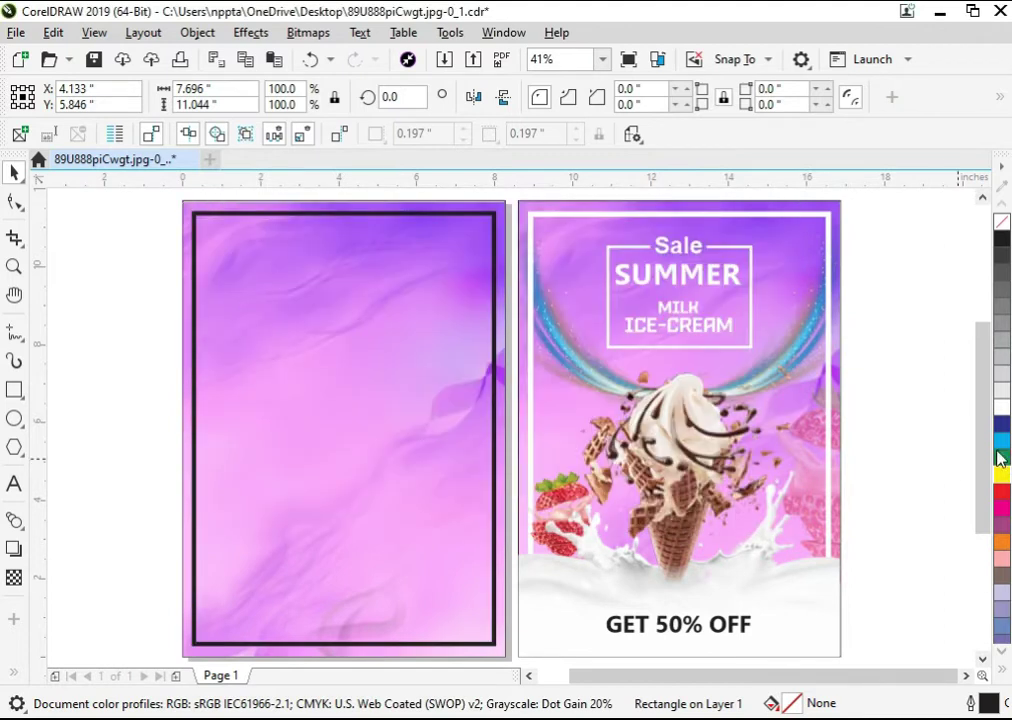
right_click(1000, 412)
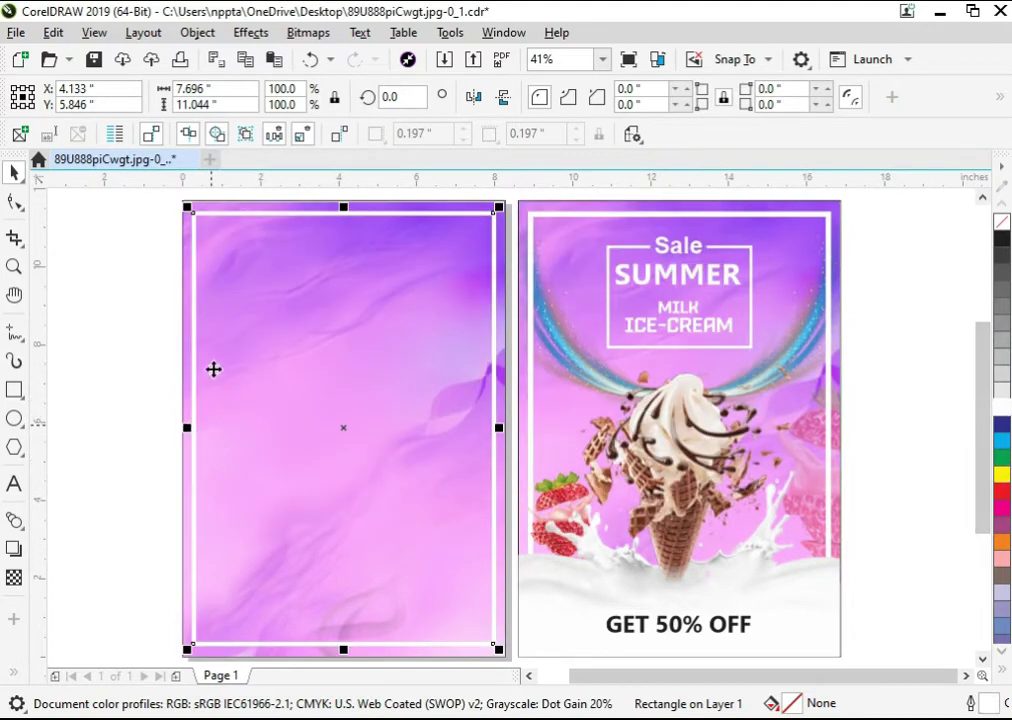
Thicken the white frame's outline to 12 pt.
key(F12)
double_click(370, 296)
text(12)
key(Return)
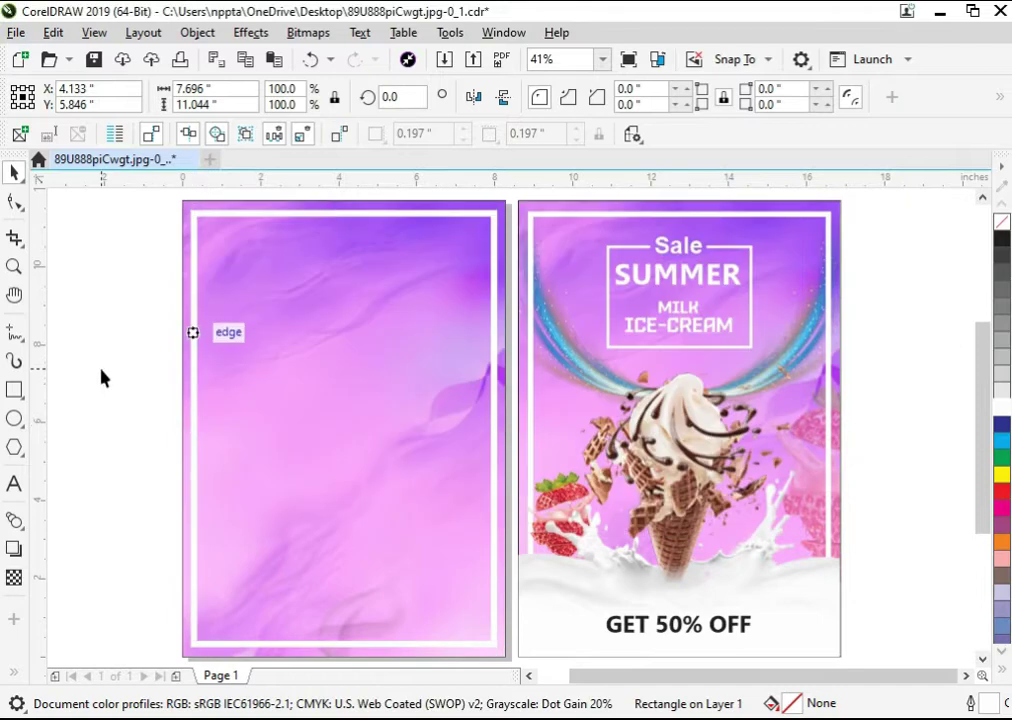
click(102, 377)
Bring the milk splash image klipartz.com from the v3 folder into the poster document.
key(alt+Tab)
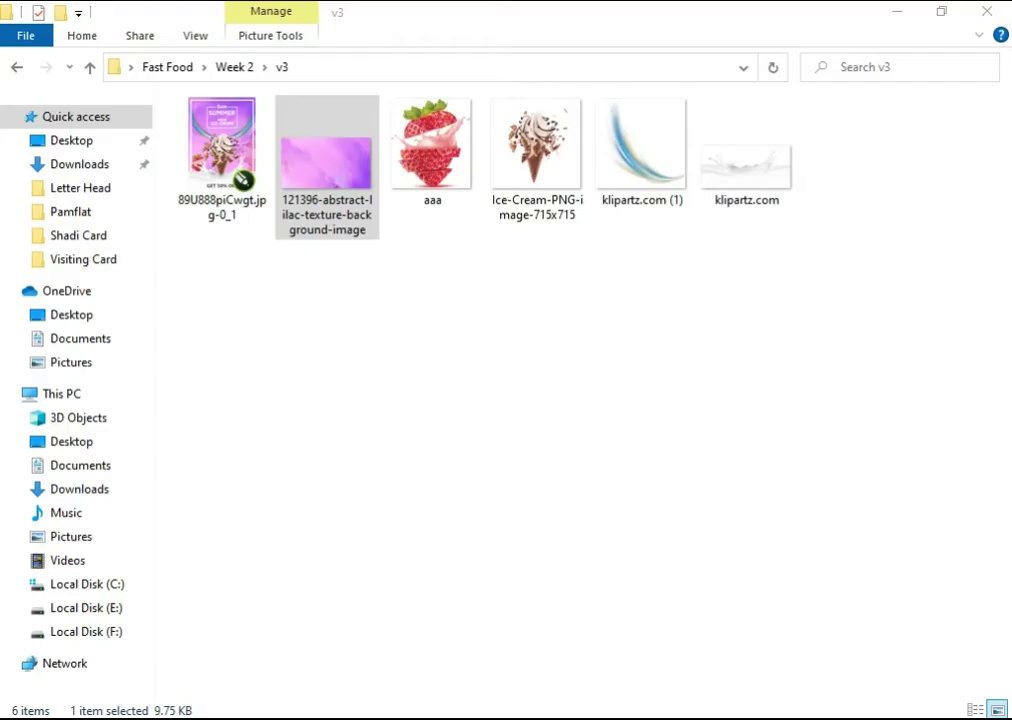
click(411, 407)
drag(738, 172, 89, 464)
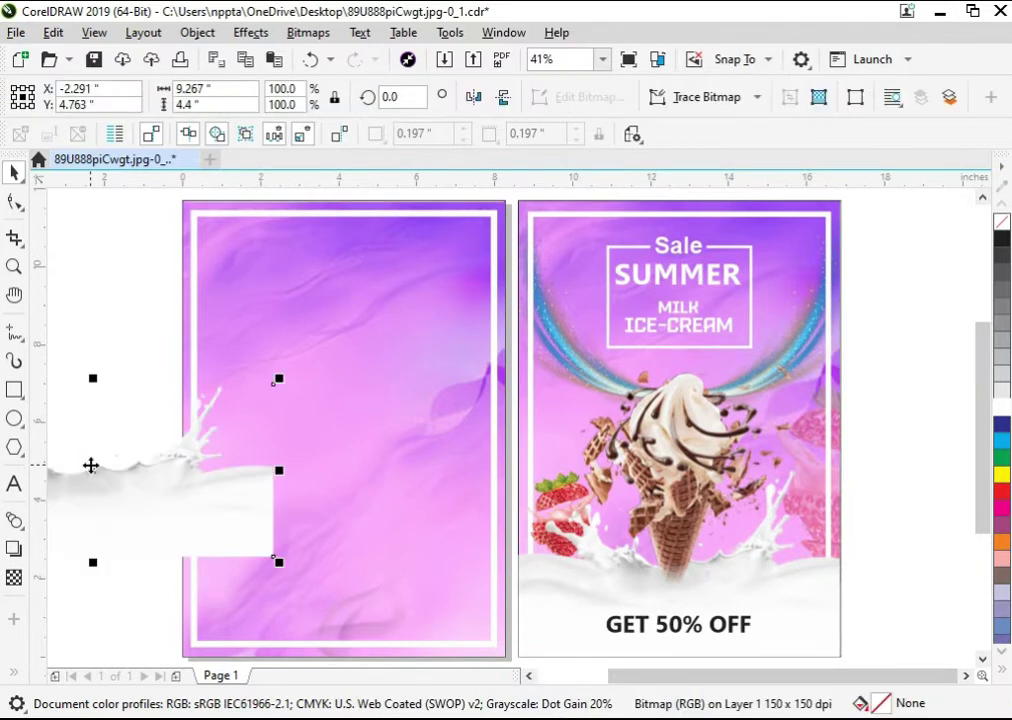
drag(152, 473, 187, 487)
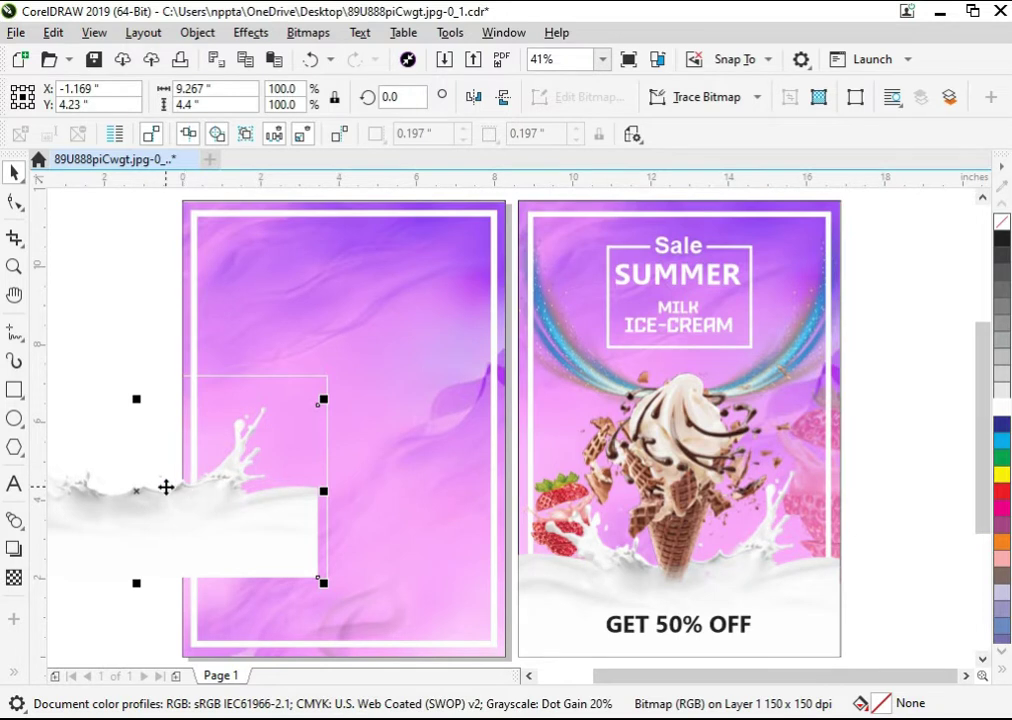
Centre the milk splash horizontally on the white frame and move it straight down to the page's lower edge.
shift+click(268, 336)
key(c)
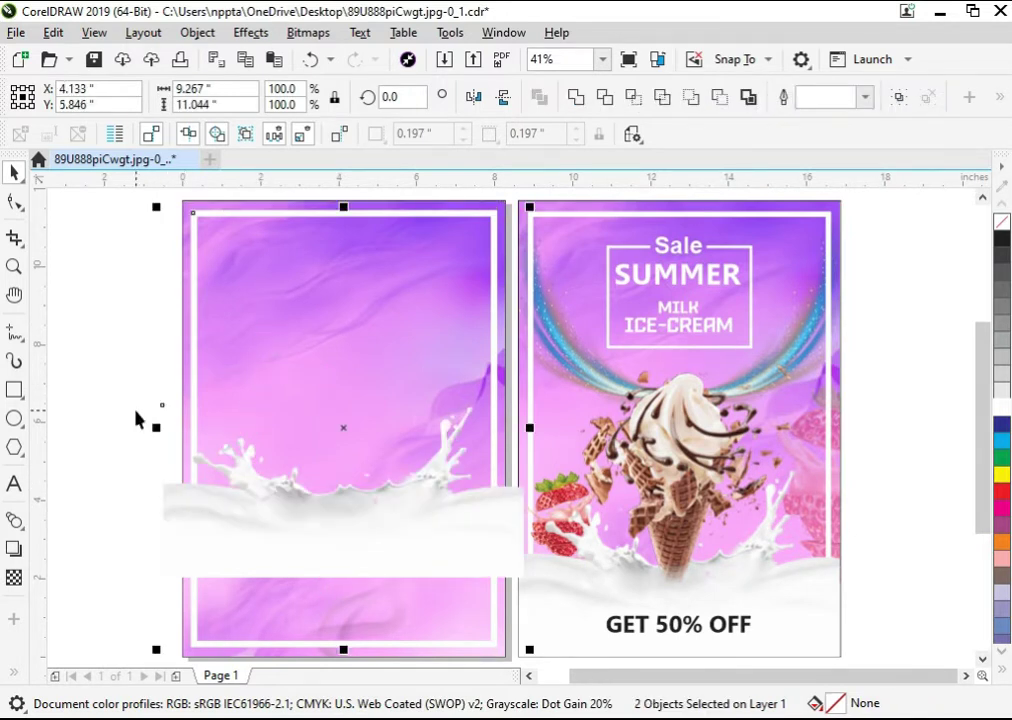
click(131, 429)
click(246, 497)
drag(246, 497, 246, 592)
click(117, 390)
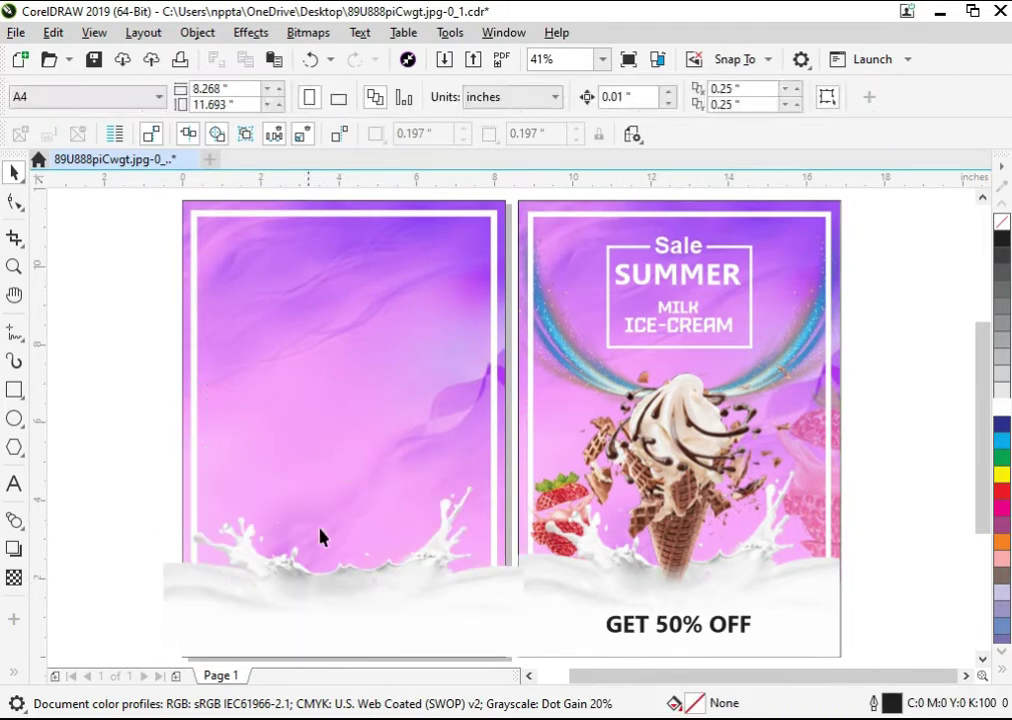
Narrow the milk splash symmetrically to the page width of 8.268 inches.
click(287, 521)
click(117, 440)
click(314, 580)
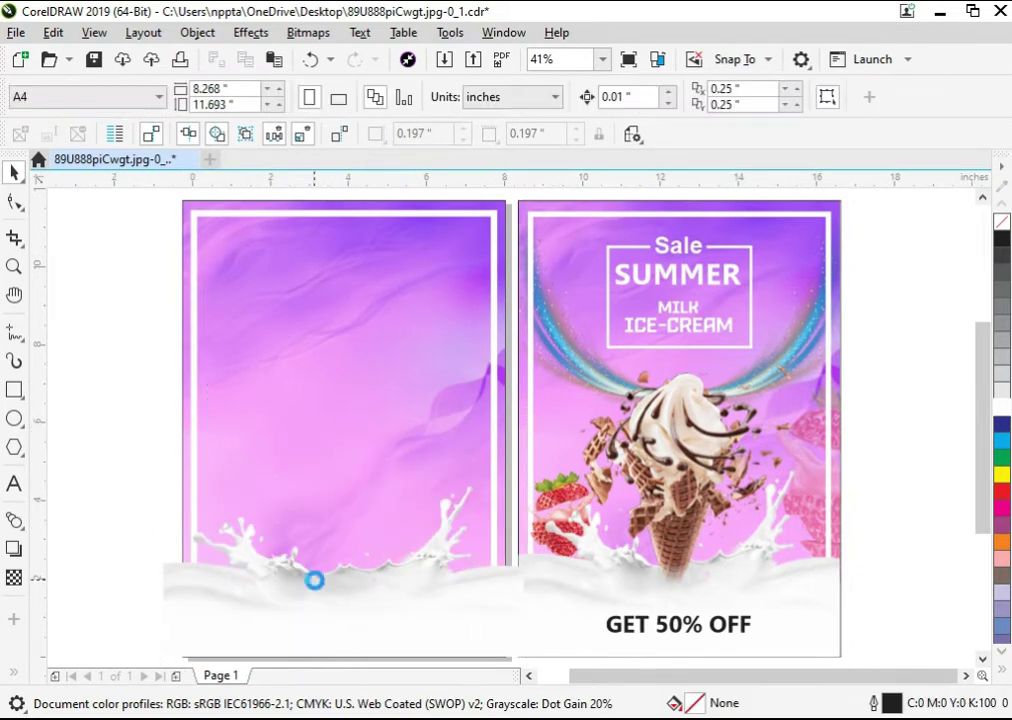
scroll(281, 578, left, 1)
scroll(464, 566, up, 1)
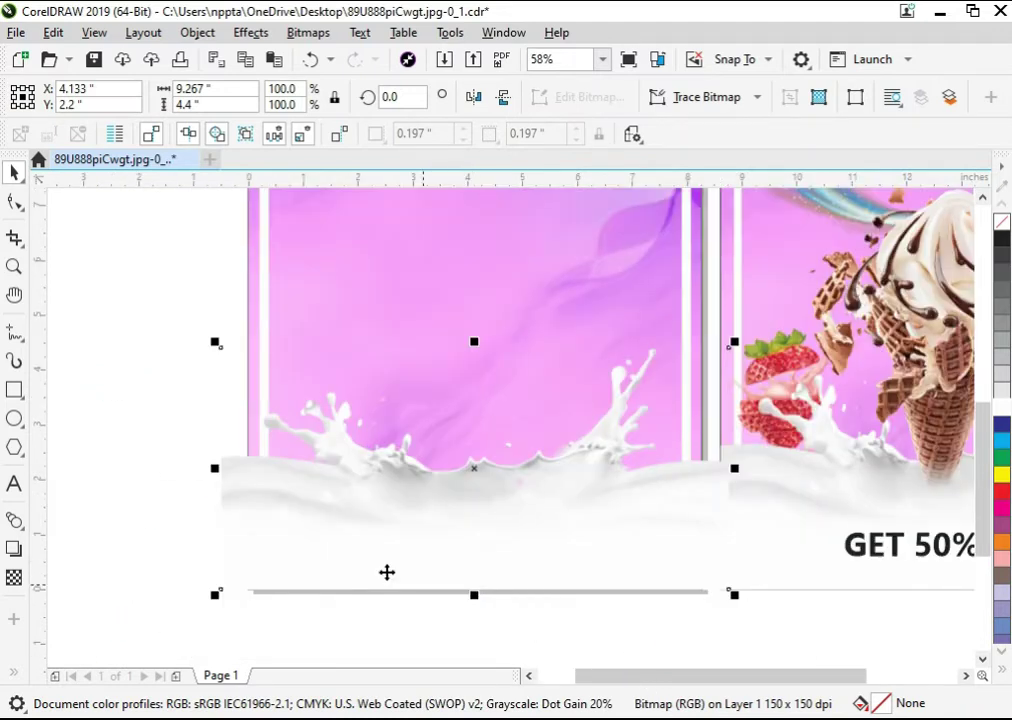
drag(215, 472, 240, 490)
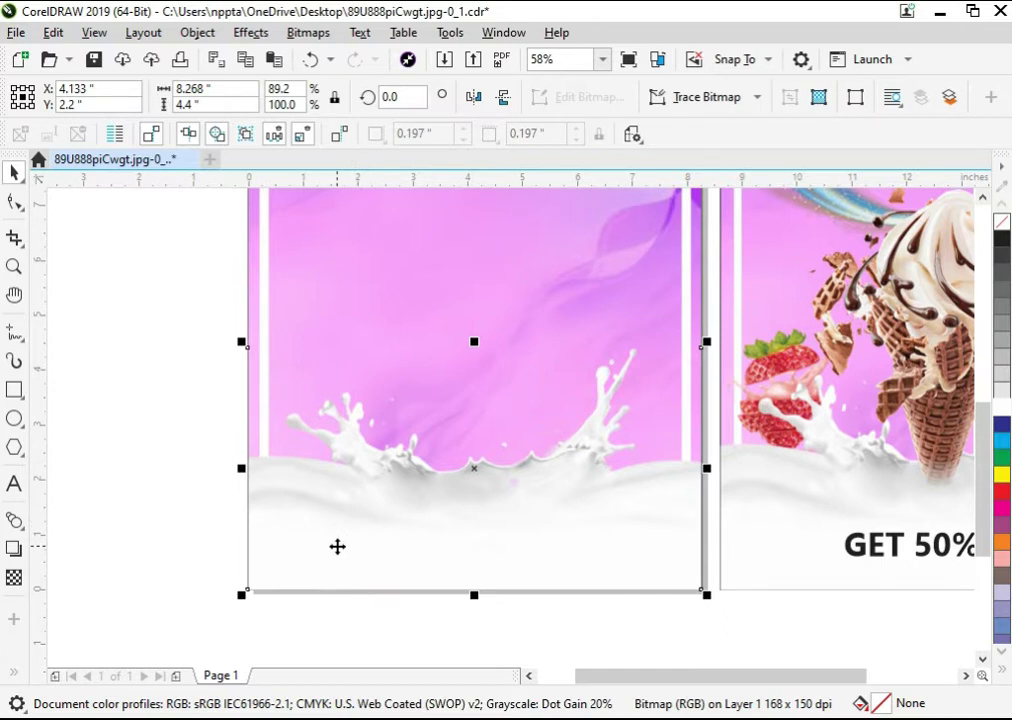
scroll(328, 536, down, 1)
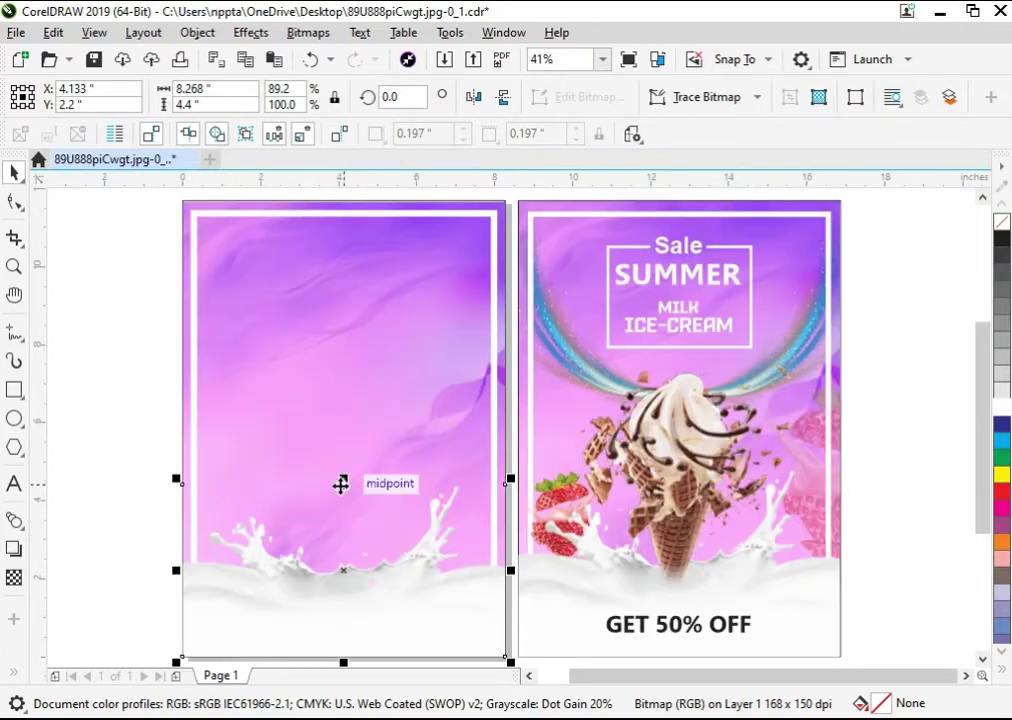
click(127, 400)
Bring in the Ice-Cream-PNG-image-715x715 picture from the v3 folder and centre it horizontally on the white frame.
key(alt+Tab)
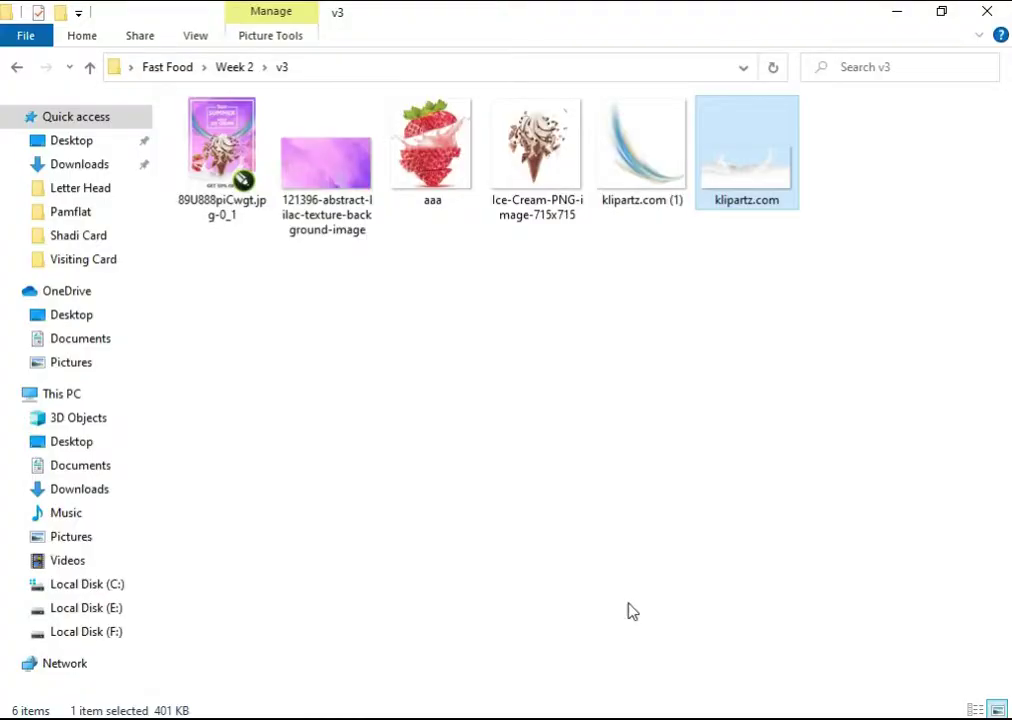
drag(497, 181, 247, 443)
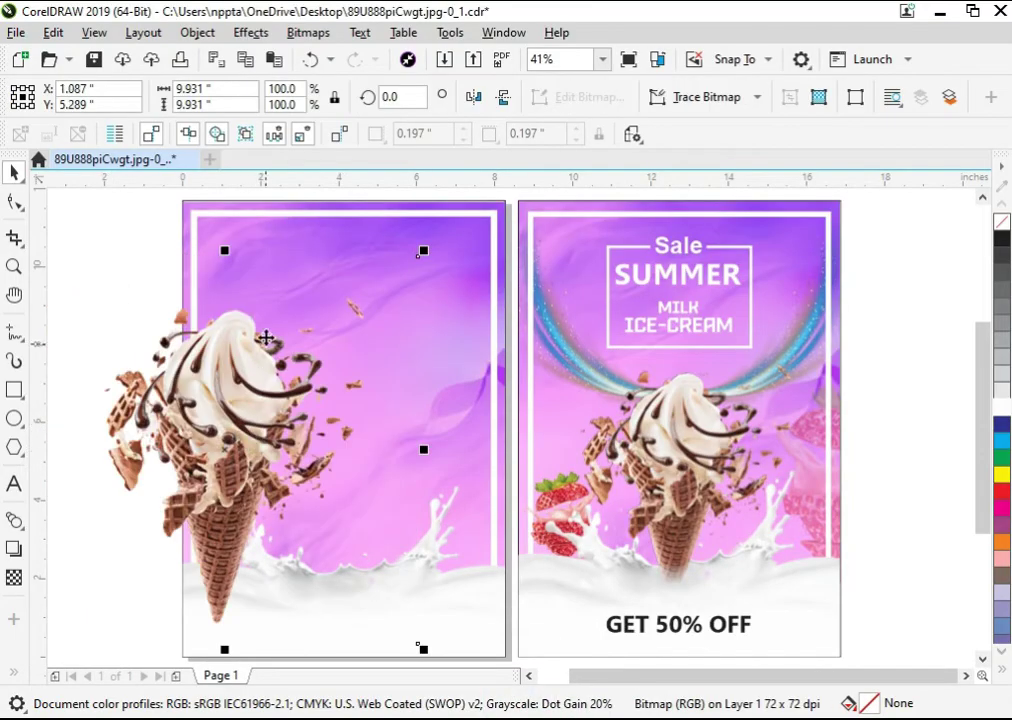
shift+click(278, 214)
key(c)
click(104, 323)
click(322, 424)
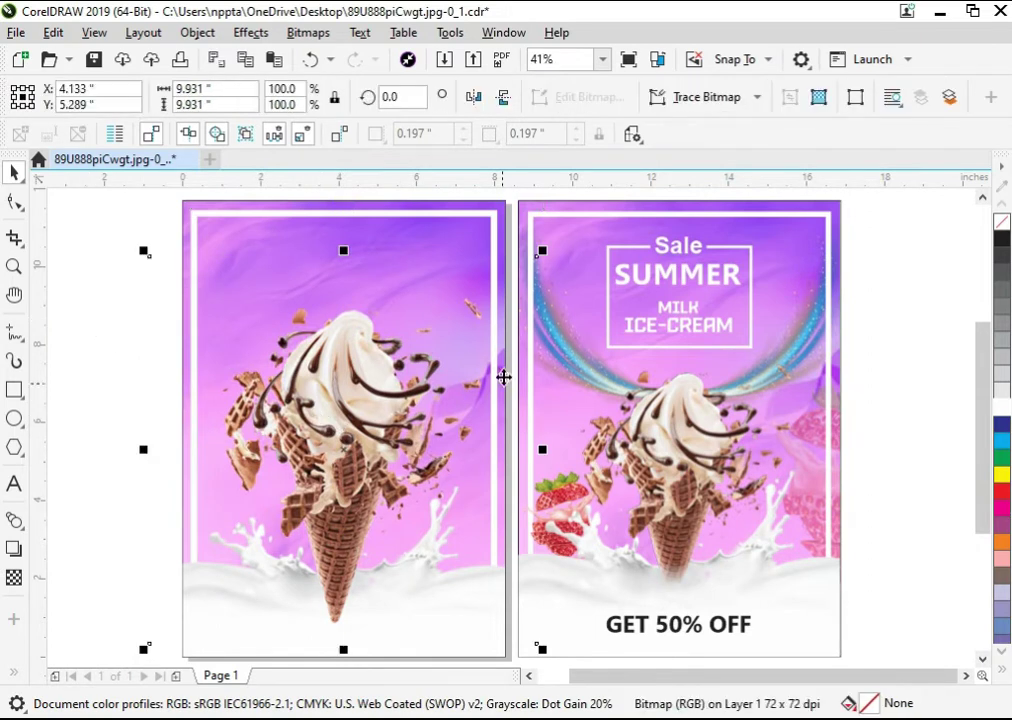
Scale the ice cream cone to about 7.48 × 7.48 inches and move it down onto the milk splash.
click(474, 302)
click(472, 299)
drag(547, 249, 494, 298)
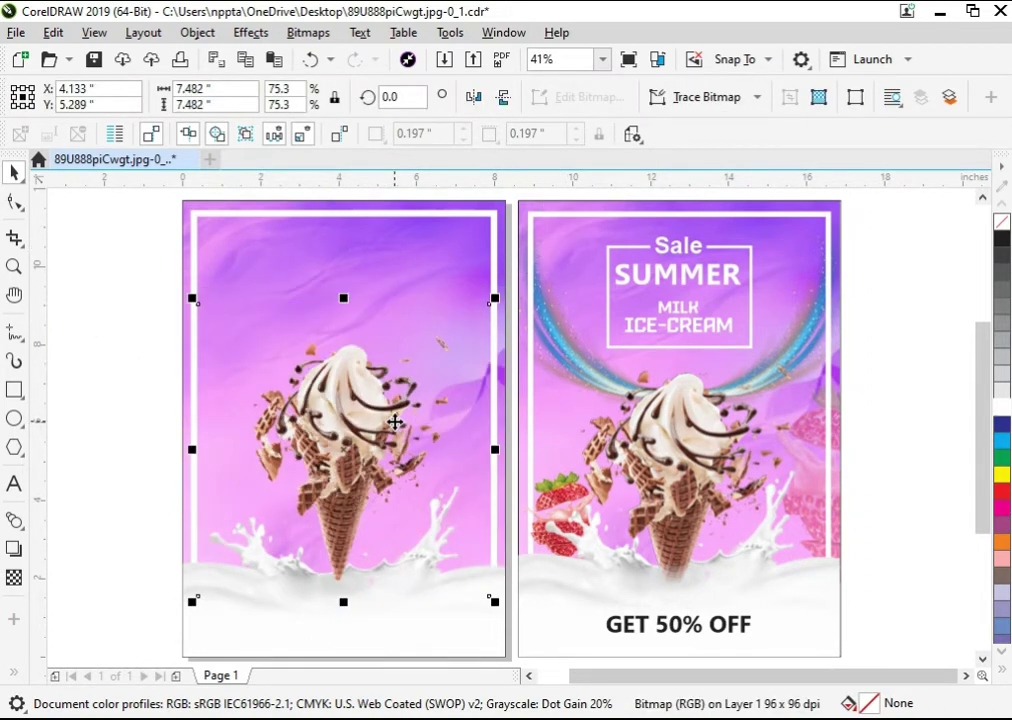
drag(395, 423, 381, 477)
Apply a gradient transparency to the ice cream image so the cone's tip fades into the milk.
click(15, 578)
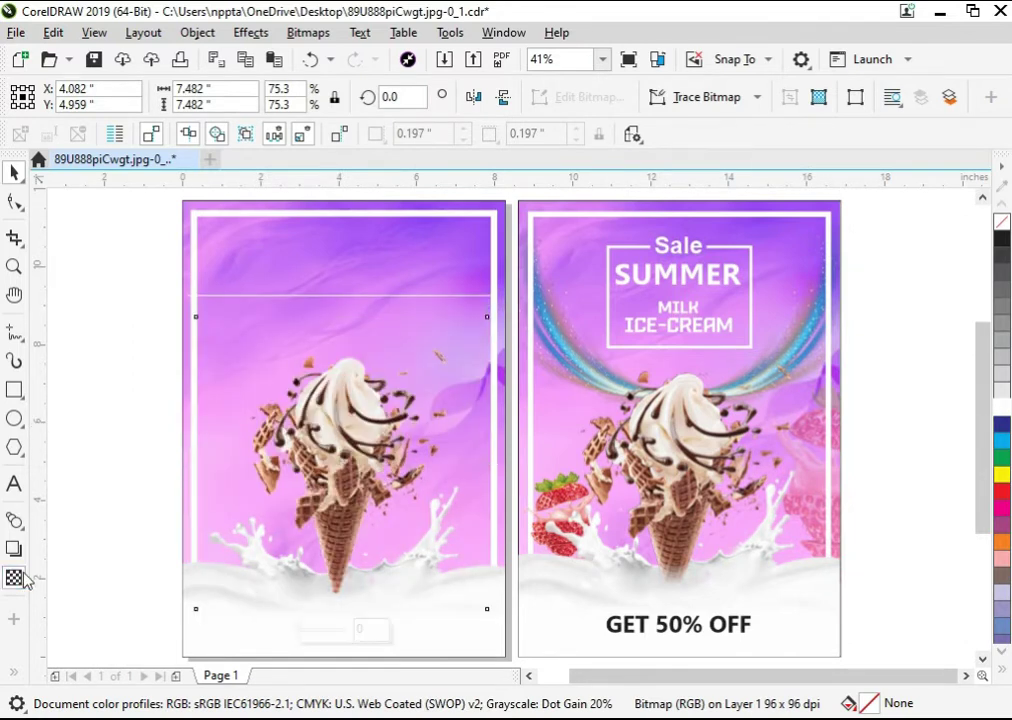
drag(542, 644, 545, 645)
drag(406, 442, 404, 513)
key(space)
scroll(403, 513, down, 2)
click(270, 361)
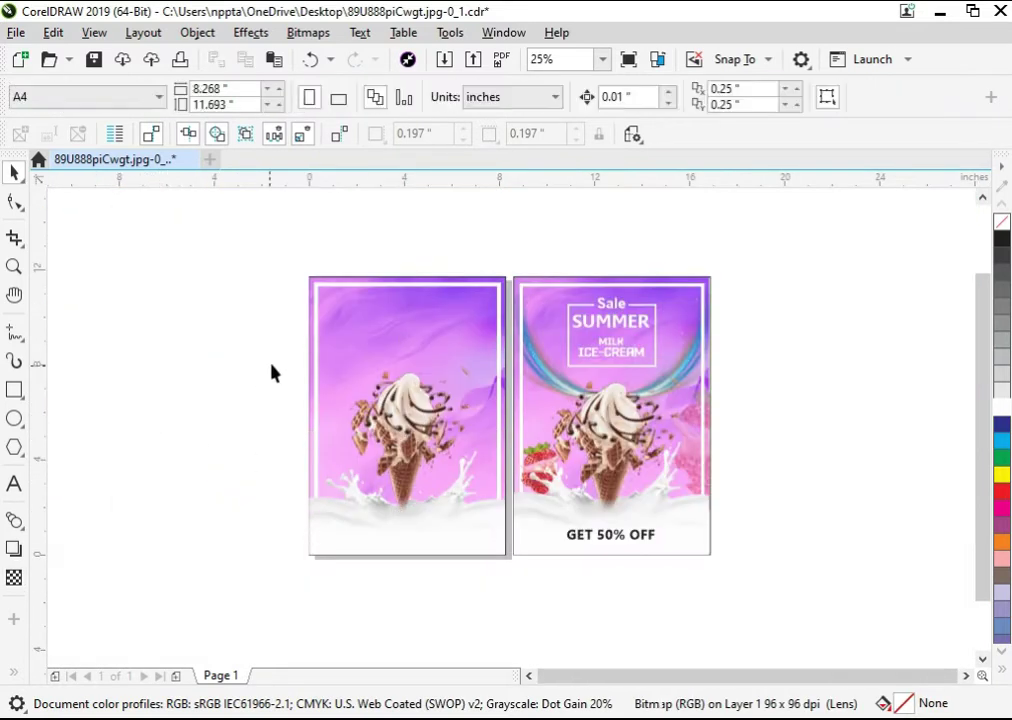
Add the text "GET 50% OFF" on the white area below the cone and set its font to Leelawadee.
key(F2)
drag(265, 246, 746, 567)
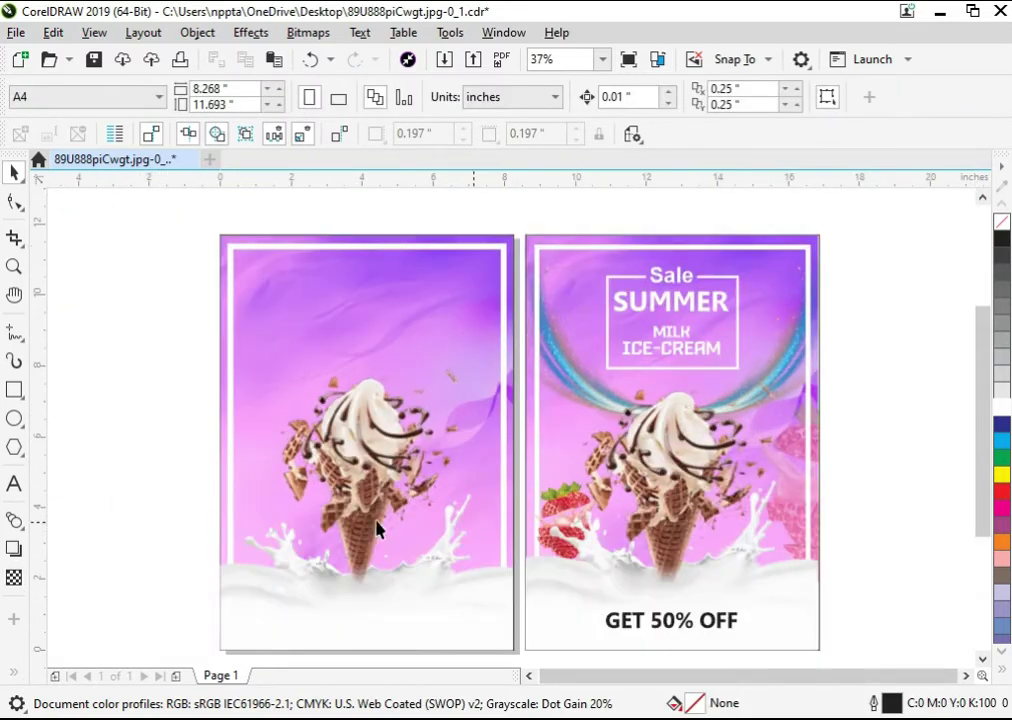
click(14, 486)
click(294, 618)
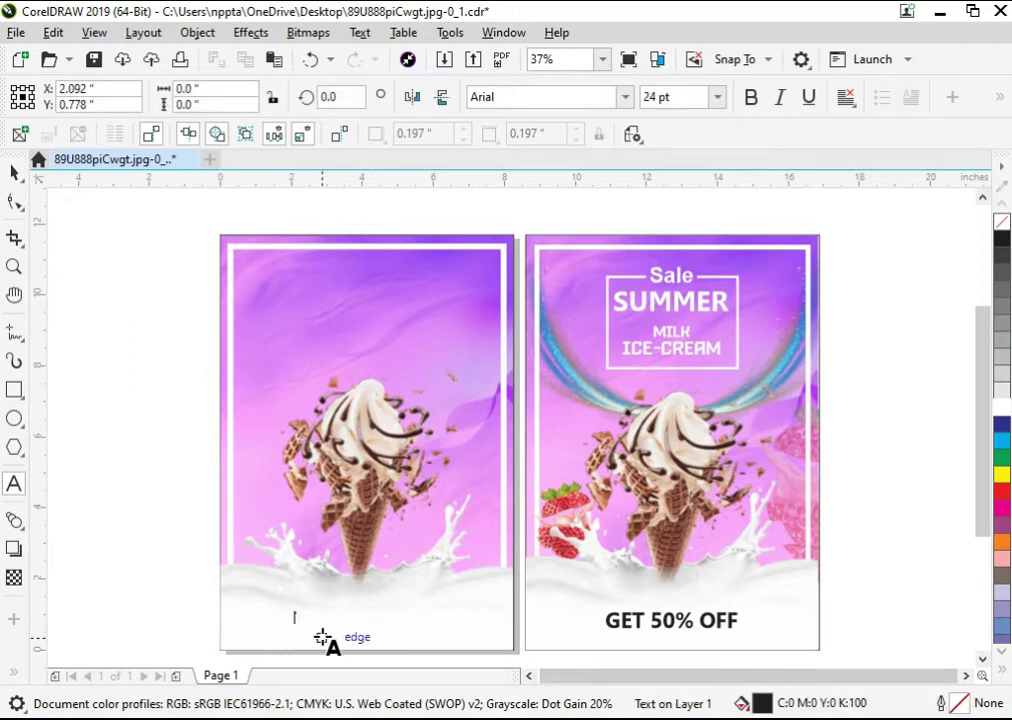
text(GET 50% OFF)
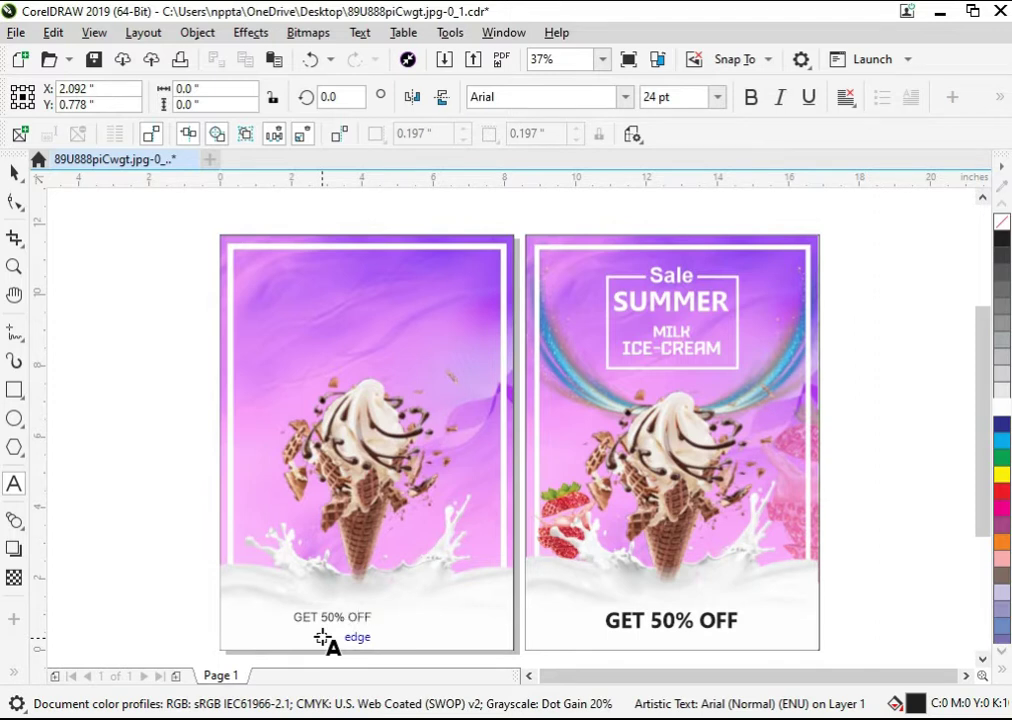
key(ctrl+b)
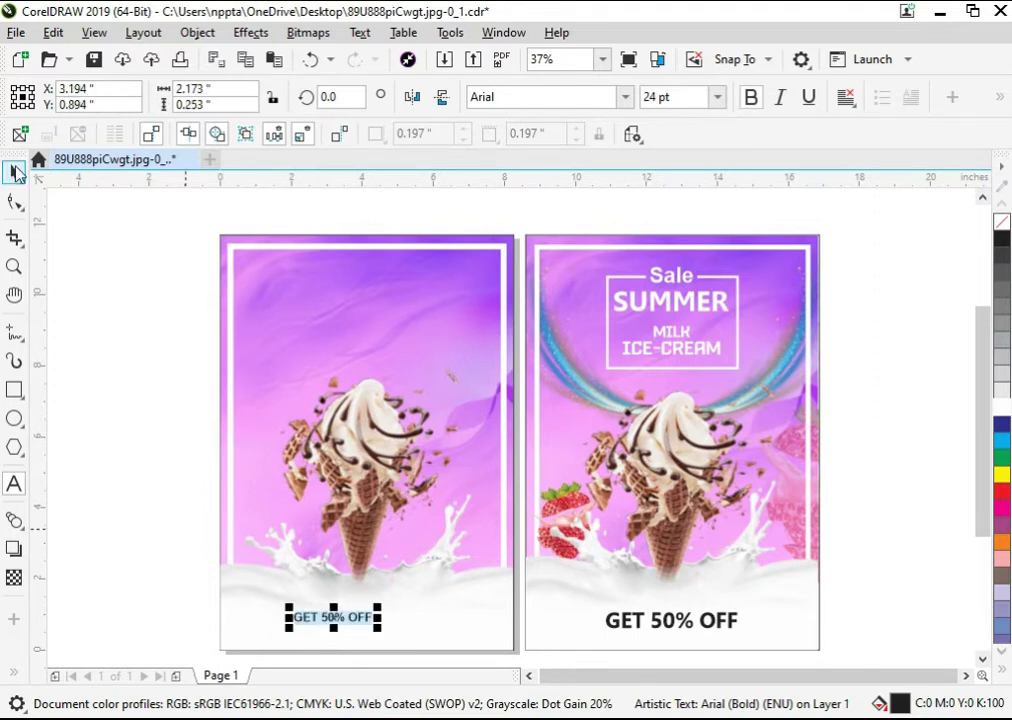
click(627, 97)
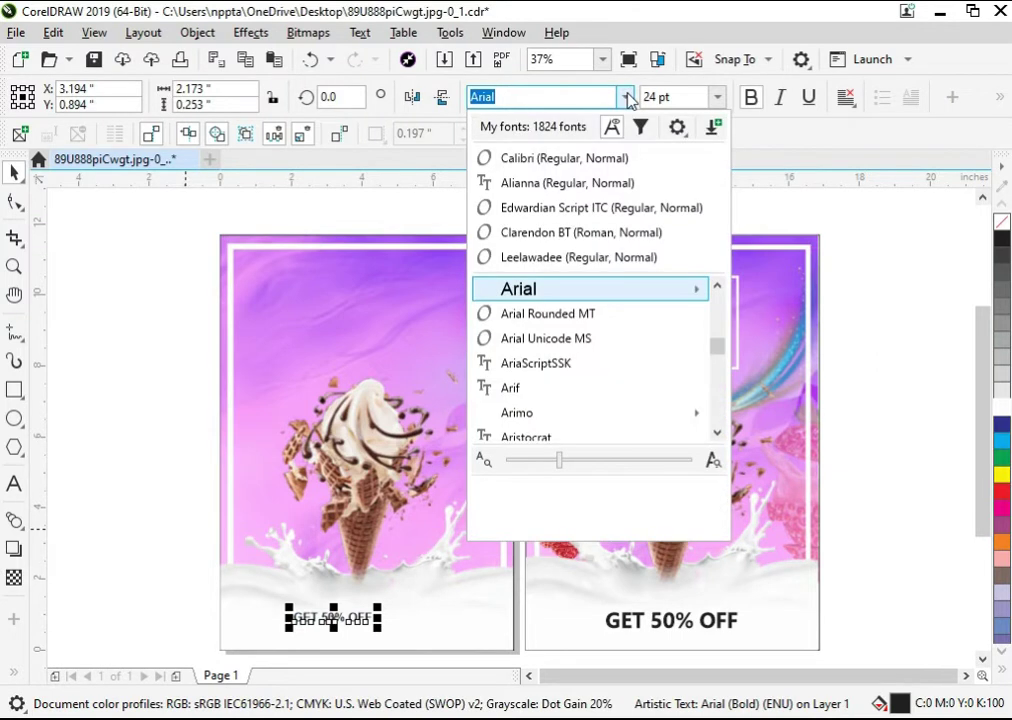
click(590, 257)
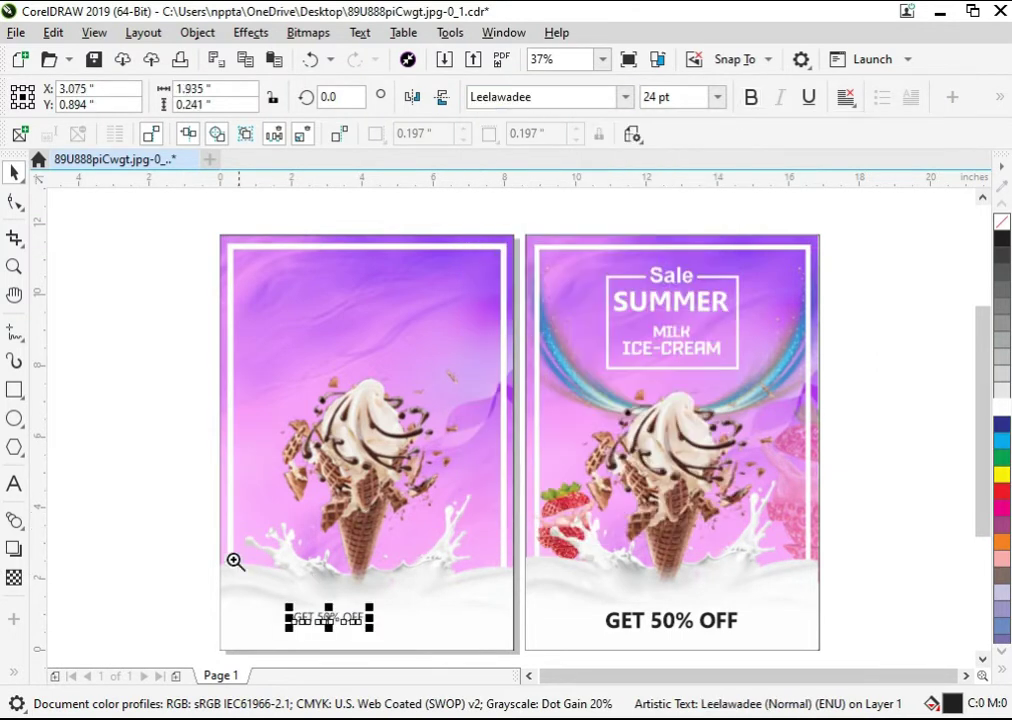
Enlarge the "GET 50% OFF" text to about 40.85 pt and centre it horizontally on the milk splash.
drag(723, 650, 723, 650)
drag(273, 418, 313, 444)
shift+click(372, 447)
key(c)
drag(413, 497, 62, 347)
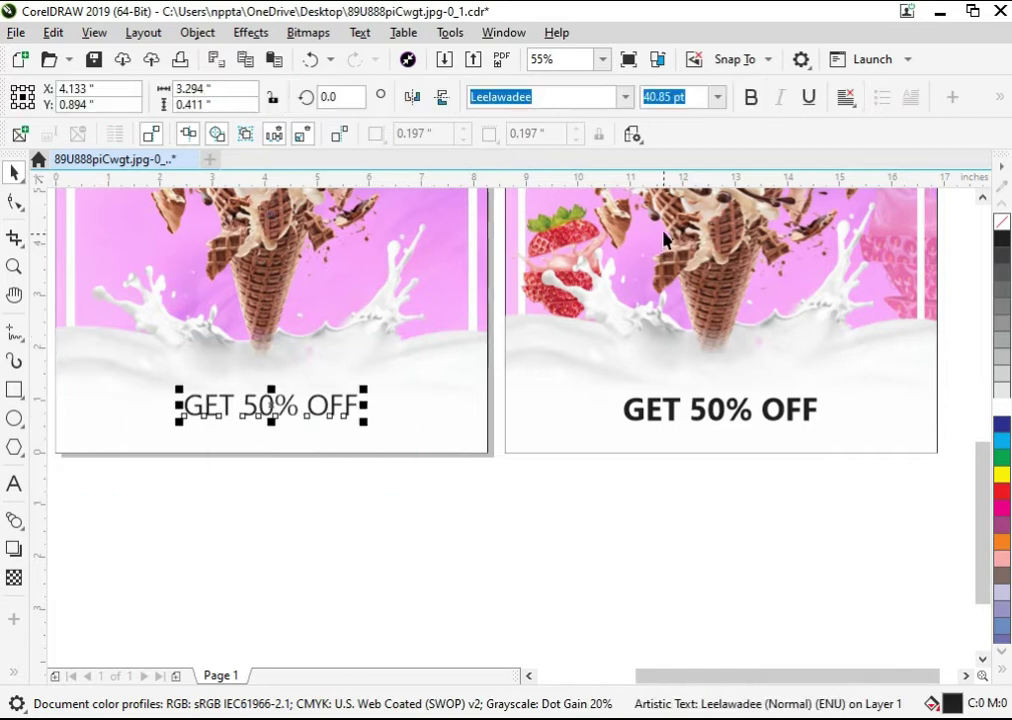
Make the "GET 50% OFF" text bold and re-centre it horizontally on the milk splash.
click(750, 97)
shift+click(452, 413)
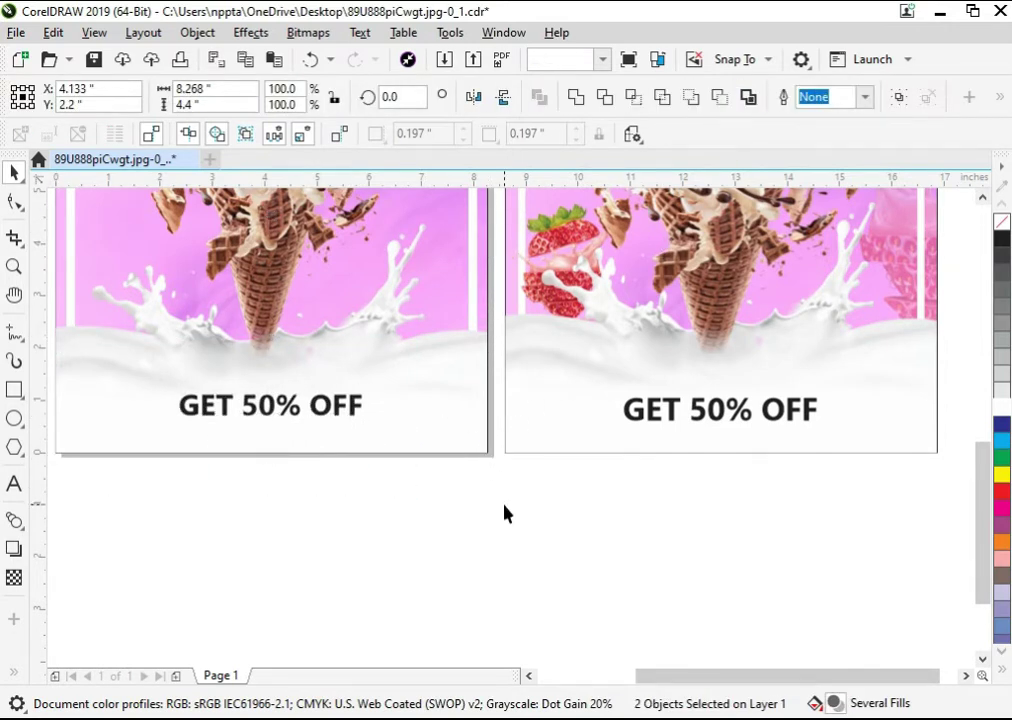
click(504, 512)
key(F4)
click(213, 388)
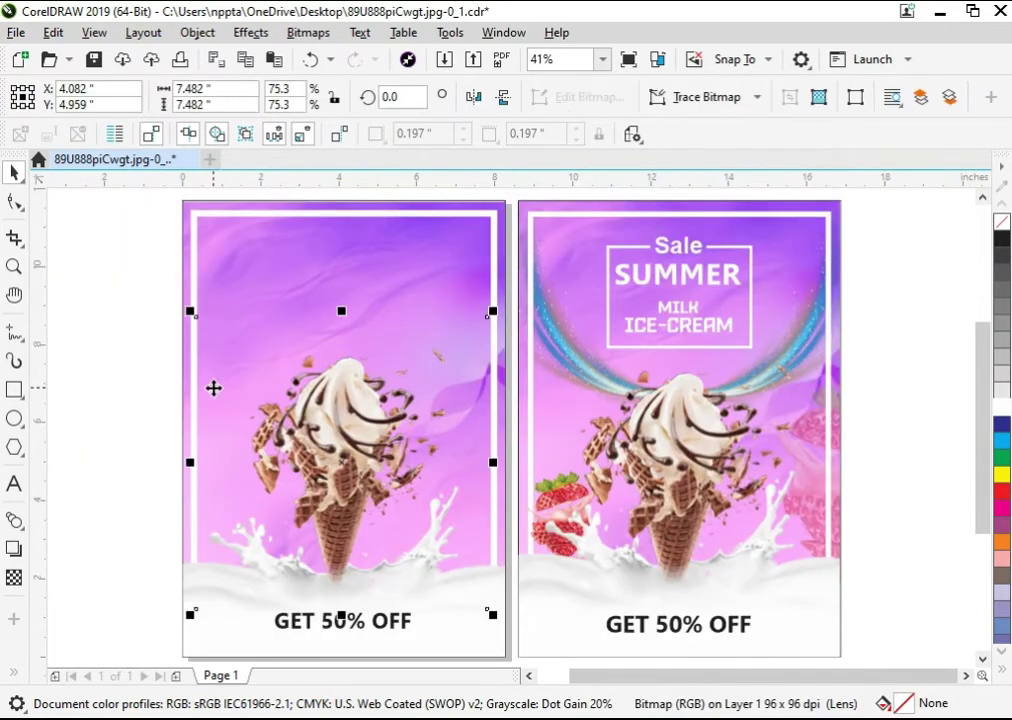
click(14, 388)
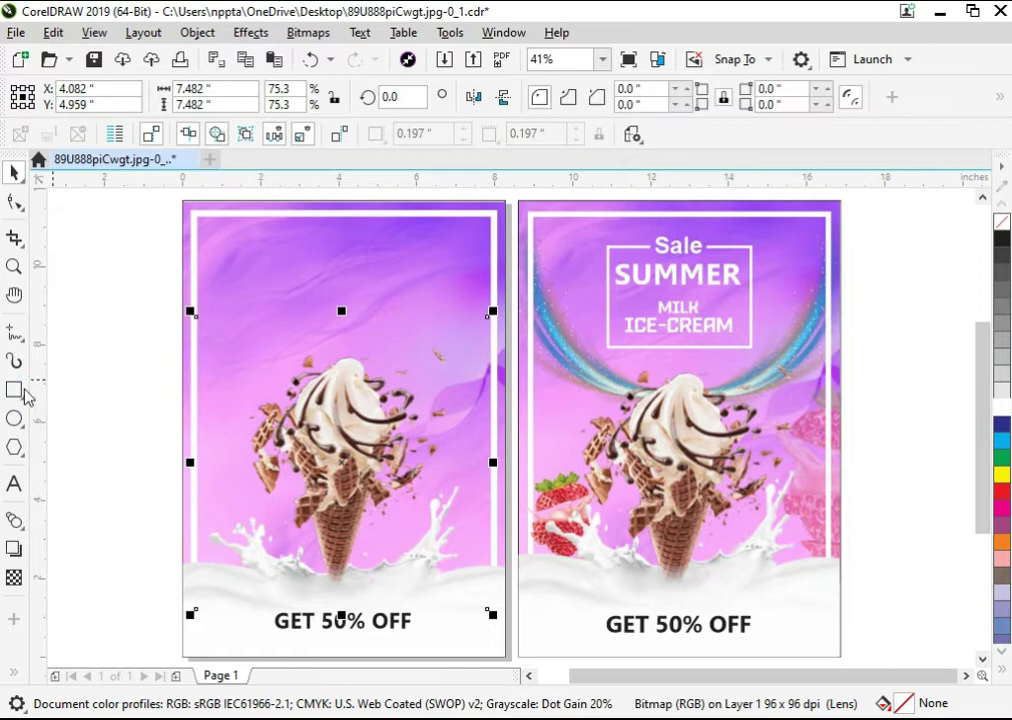
click(14, 332)
key(space)
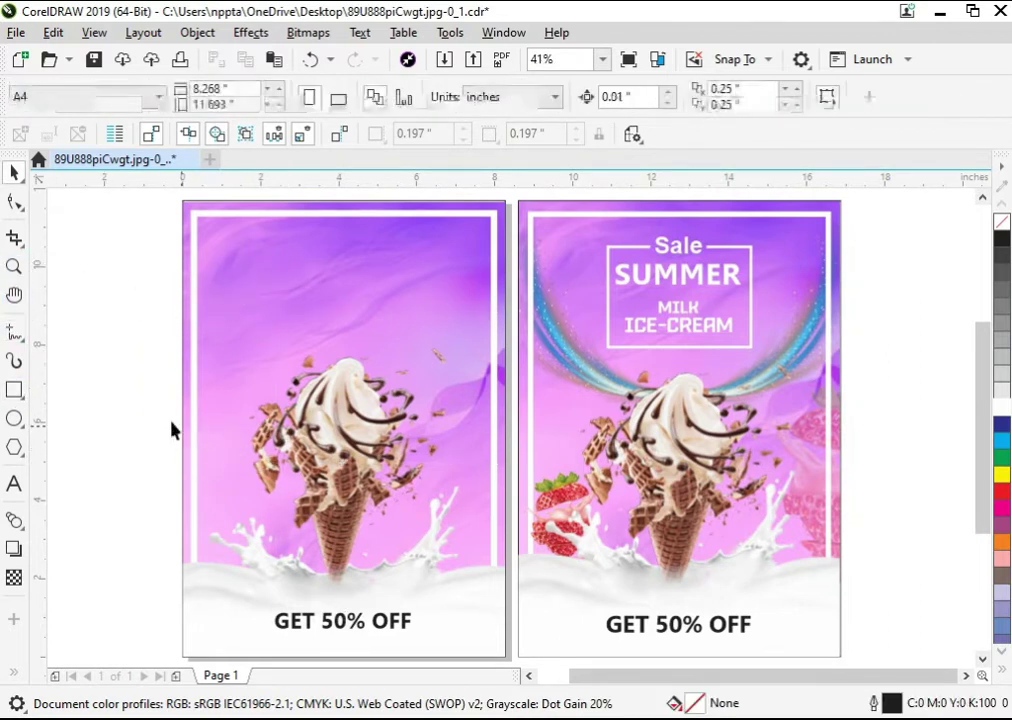
Bring the strawberry image "aaa" from the v3 folder in File Explorer into the CorelDRAW document, over the poster's left edge.
key(alt+Tab)
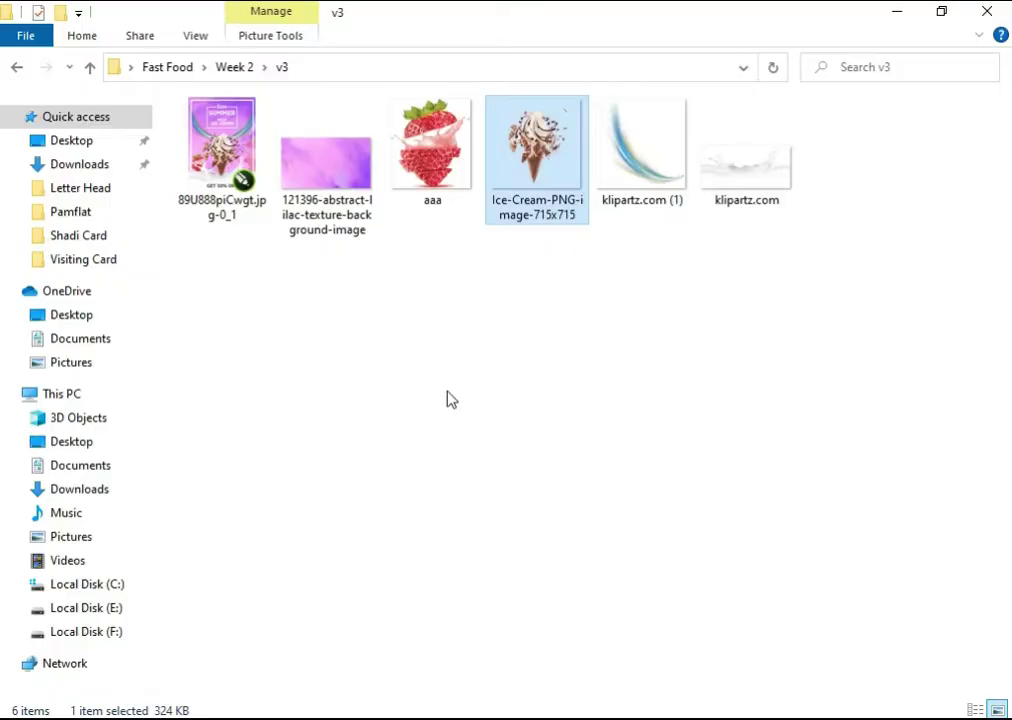
click(448, 394)
drag(441, 165, 151, 429)
key(F4)
drag(543, 199, 603, 362)
key(F4)
scroll(383, 435, up, 1)
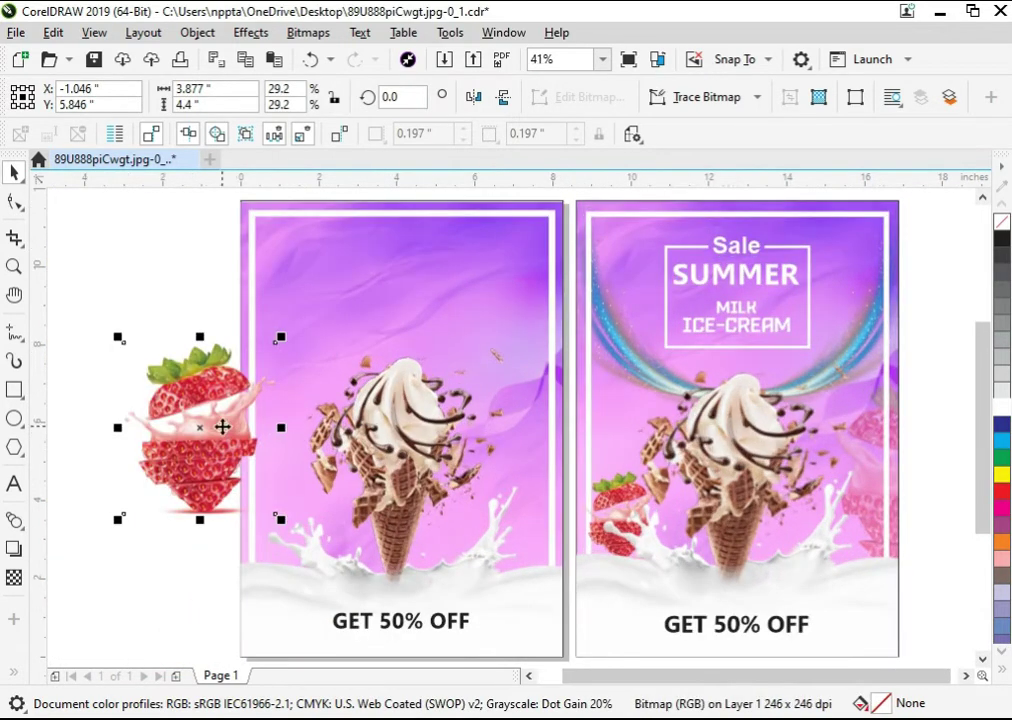
Move the strawberry to the poster's lower left corner and shrink it to about 2.77 × 3.14 in.
drag(224, 422, 294, 535)
scroll(434, 592, up, 3)
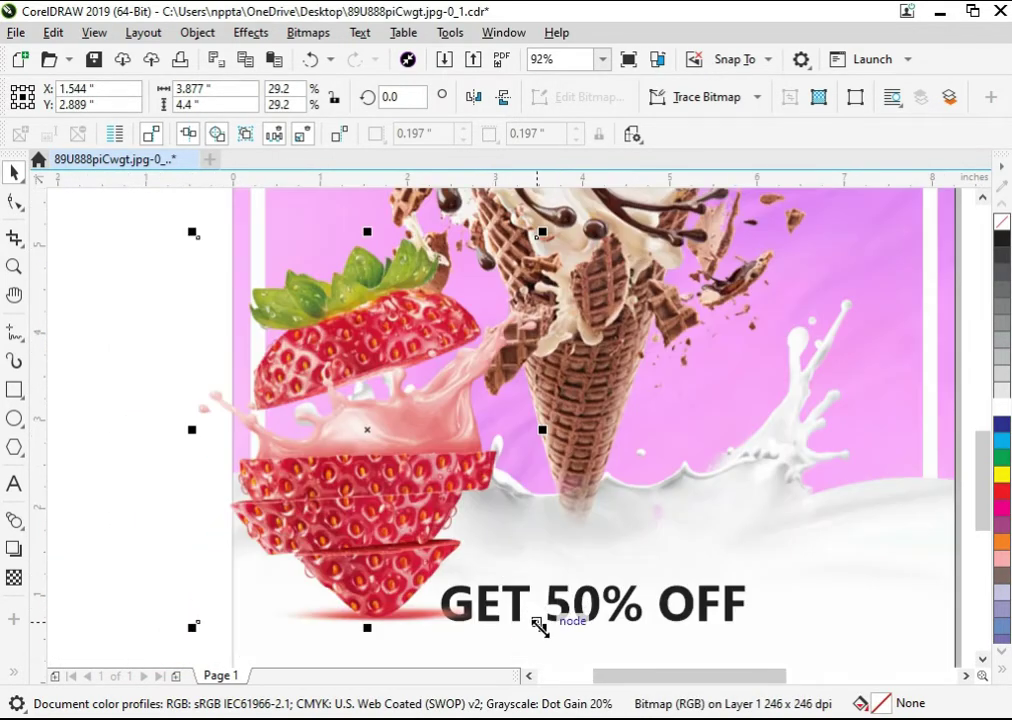
drag(540, 625, 440, 600)
drag(361, 420, 375, 416)
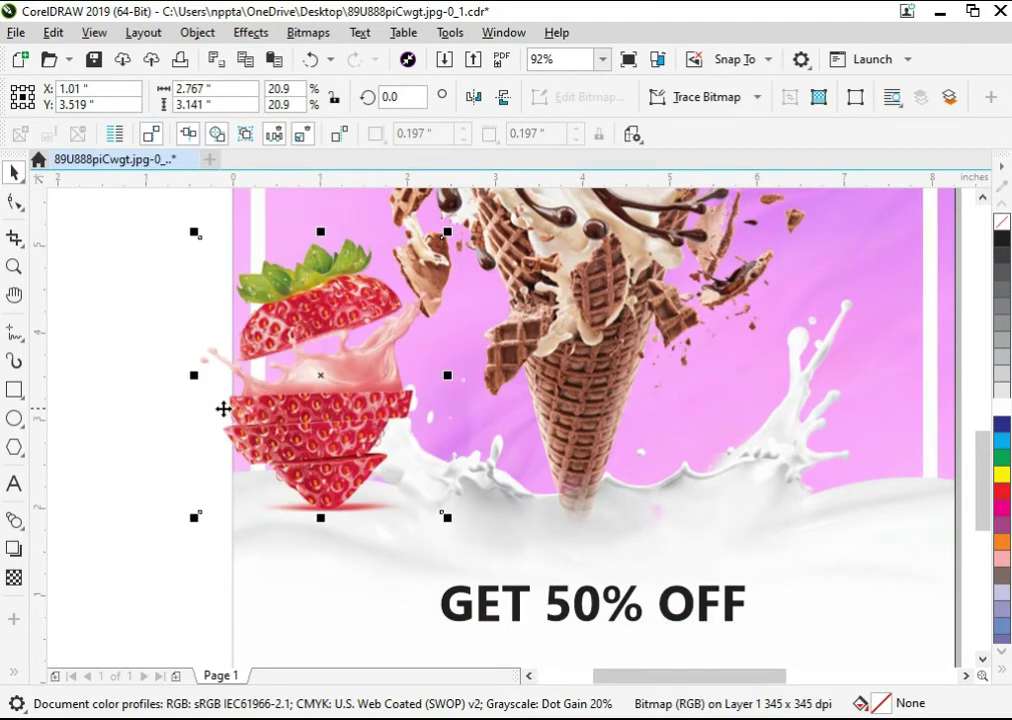
click(224, 408)
Scale the strawberry about its centre to about 1.96 × 2.22 in and lower it slightly onto the milk splash.
scroll(398, 506, down, 3)
key(F2)
drag(136, 273, 745, 635)
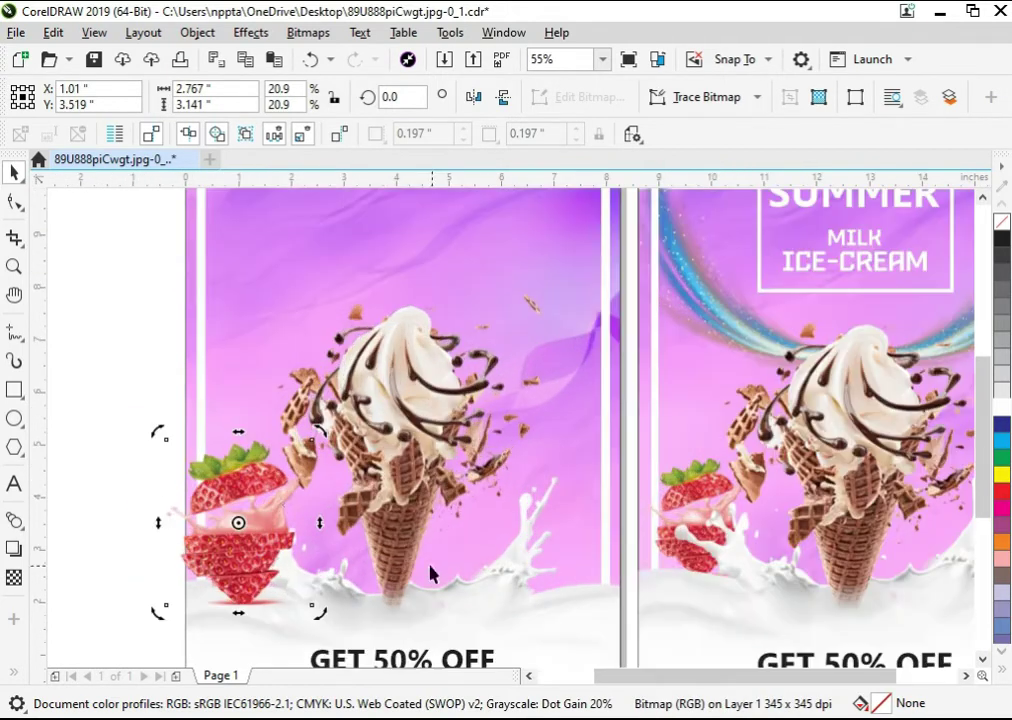
click(290, 494)
drag(318, 437, 294, 459)
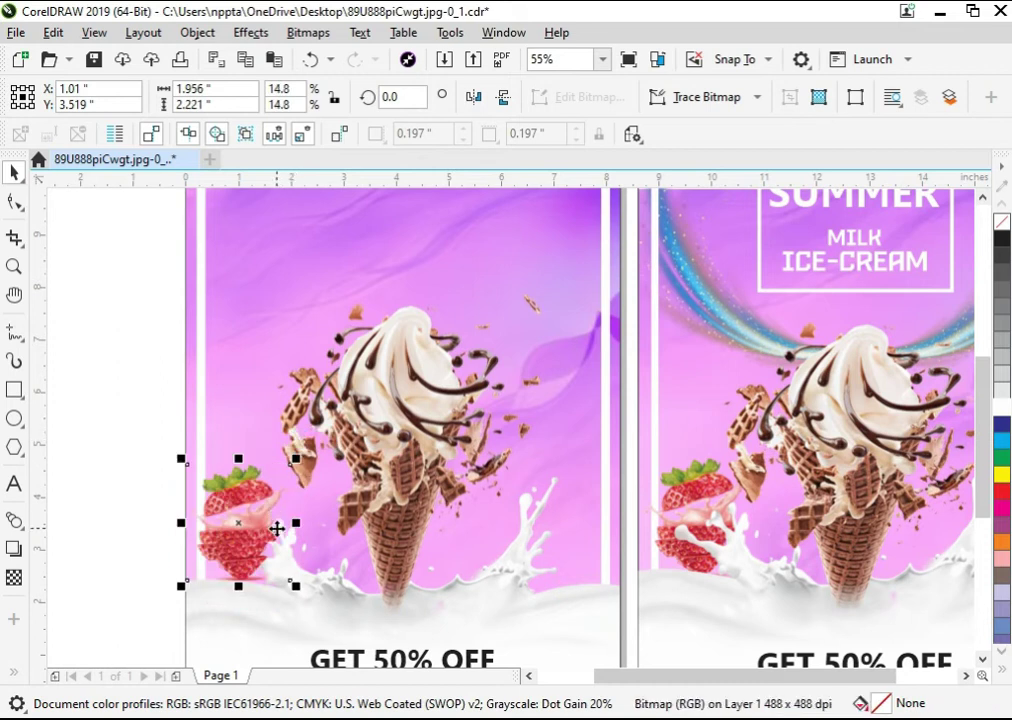
drag(276, 529, 300, 602)
click(318, 613)
Try to send the strawberry image to the back of the layer.
drag(136, 434, 344, 599)
scroll(350, 599, down, 1)
key(shift+Page_Down)
click(134, 541)
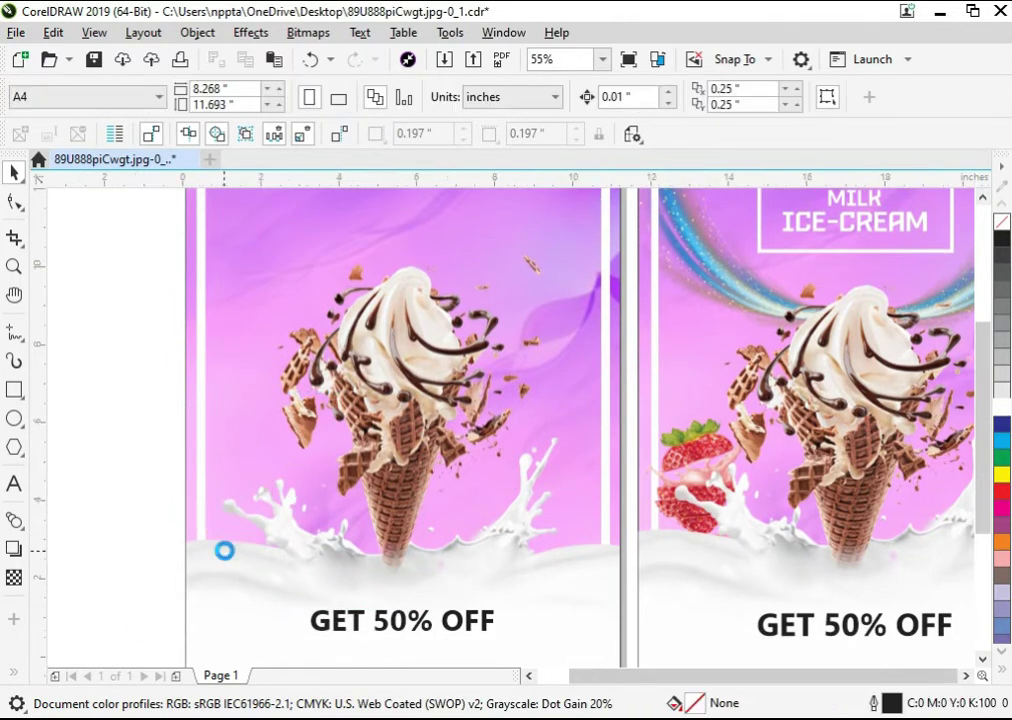
key(F4)
key(ctrl+z)
Bring the milk splash and the "GET 50% OFF" text to the front so they overlap the strawberry.
key(F2)
drag(167, 380, 648, 690)
drag(696, 599, 332, 497)
shift+click(498, 552)
key(shift+Page_Up)
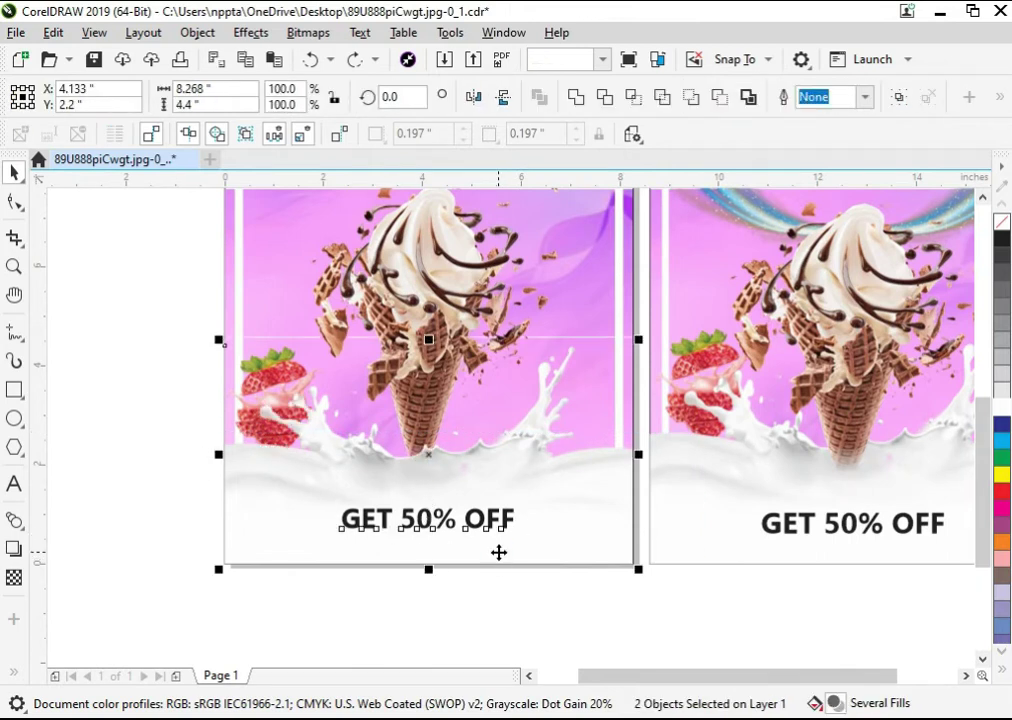
click(521, 622)
key(F4)
Duplicate the strawberry above the original and enlarge the copy to about 4.52 × 5.13 in over the page's left edge.
click(217, 526)
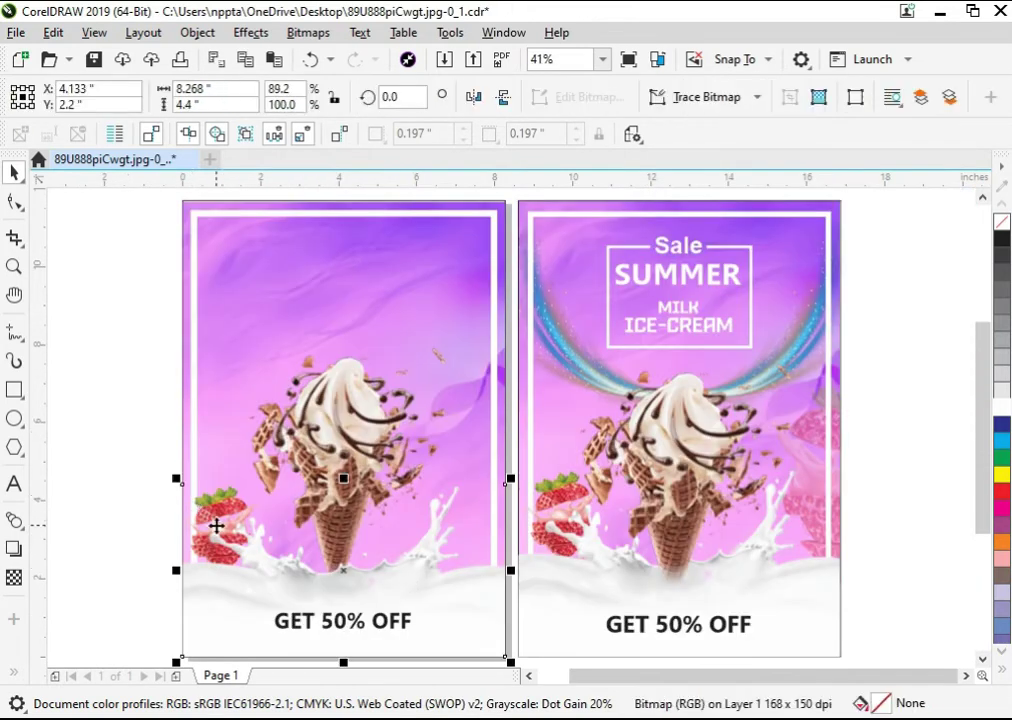
click(220, 535)
click(157, 441)
drag(290, 590, 288, 588)
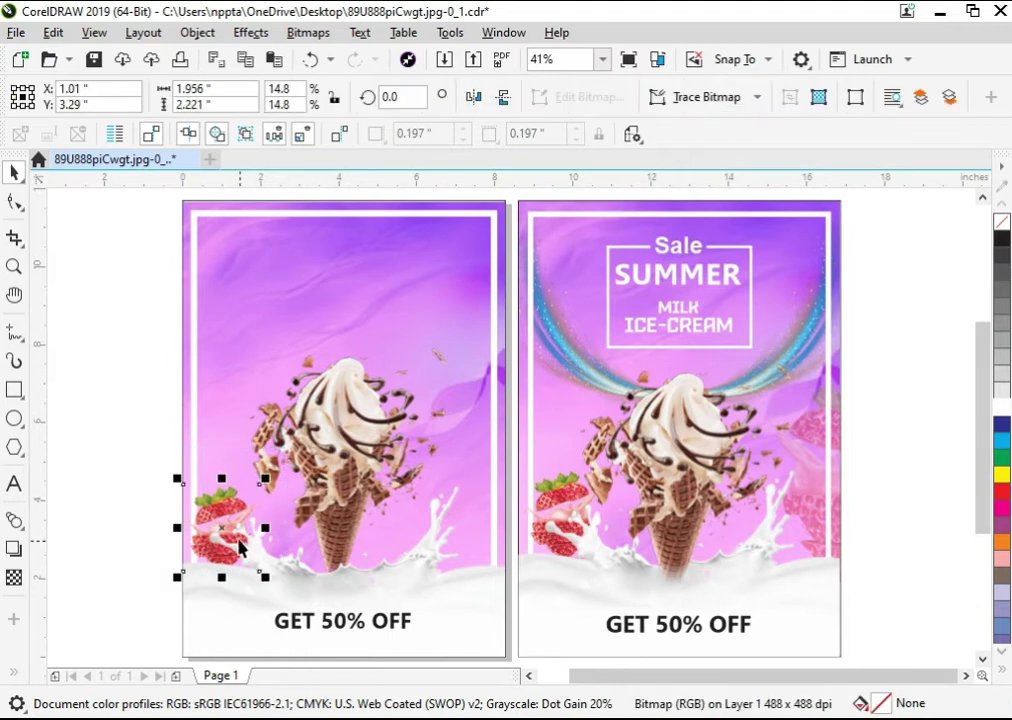
drag(237, 542, 225, 405)
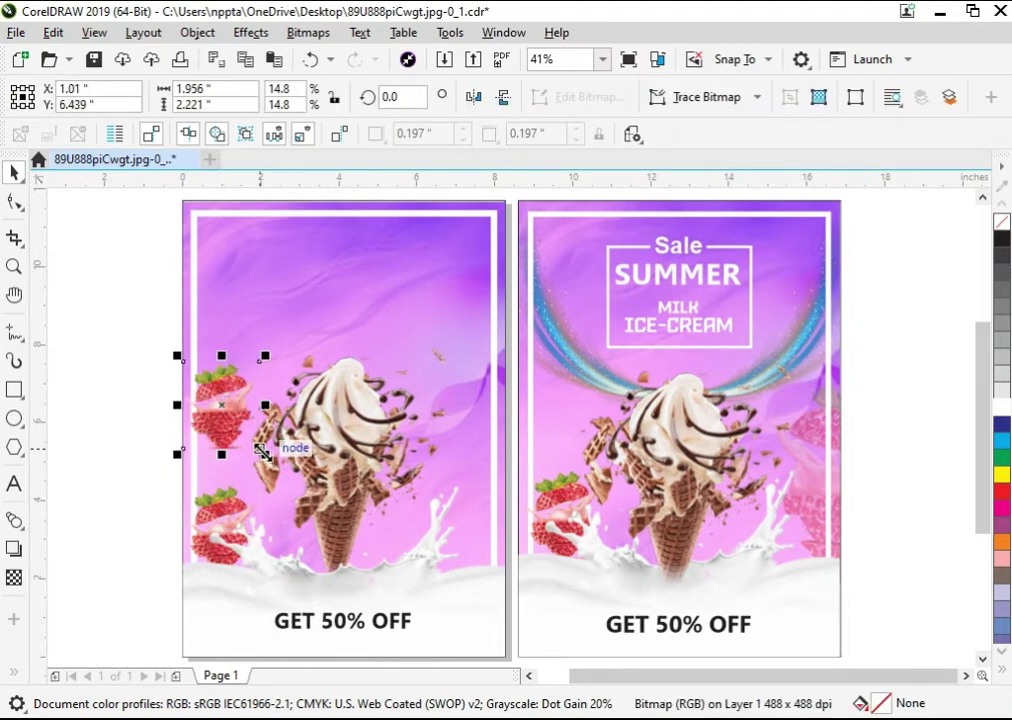
drag(265, 455, 316, 510)
drag(228, 416, 194, 370)
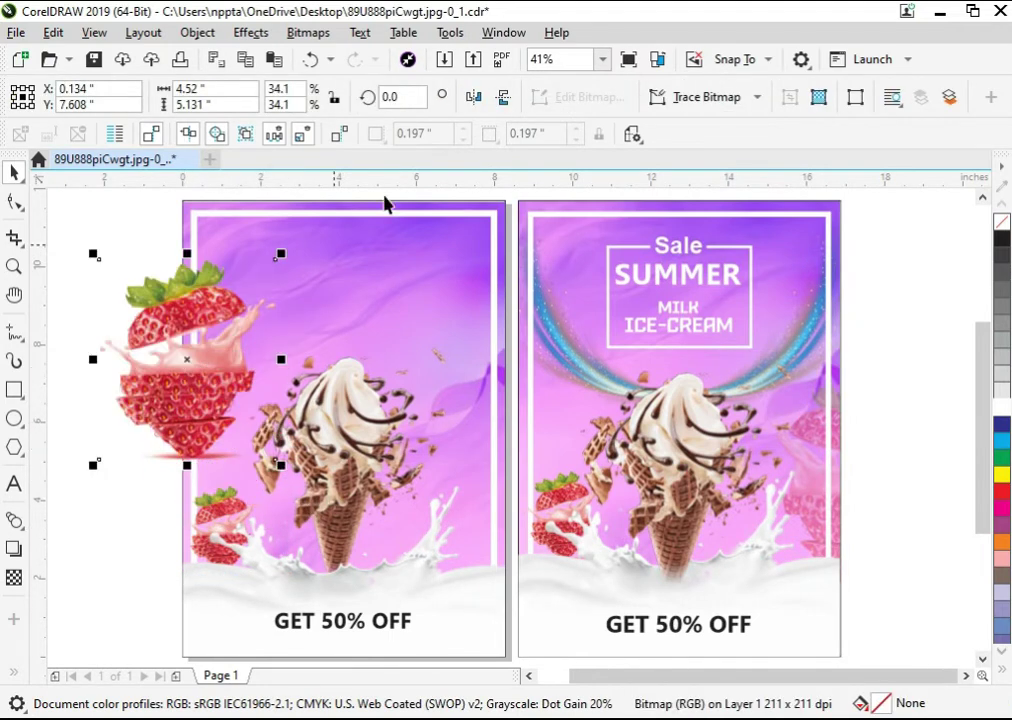
Try to PowerClip the large strawberry inside the poster's white frame.
click(326, 37)
mouse_move(391, 205)
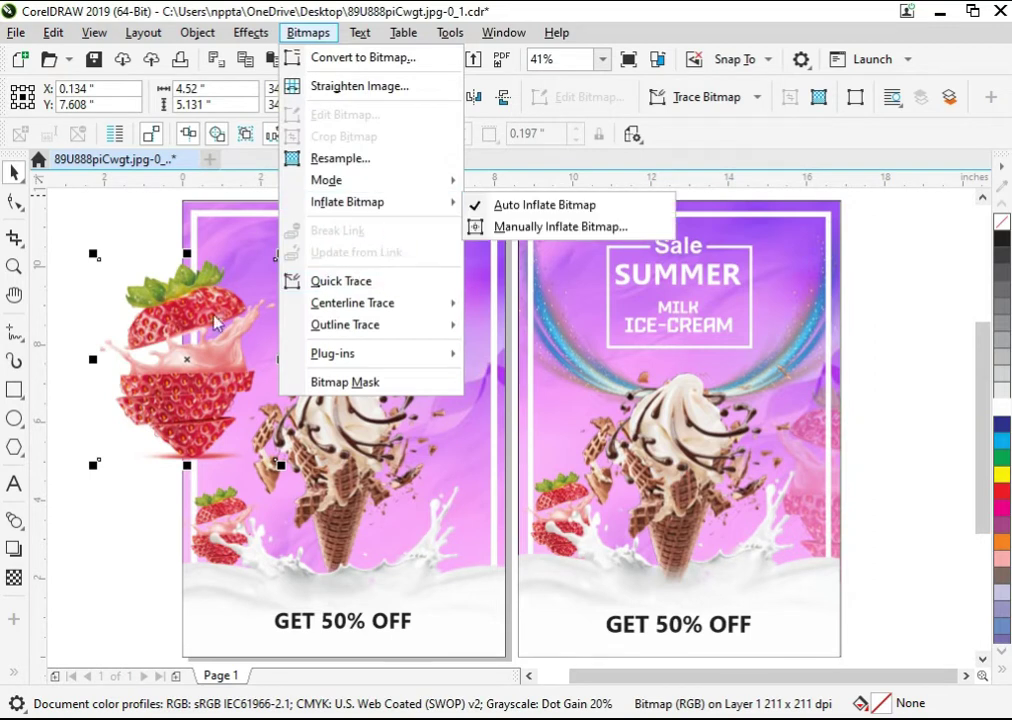
right_click(216, 322)
click(345, 421)
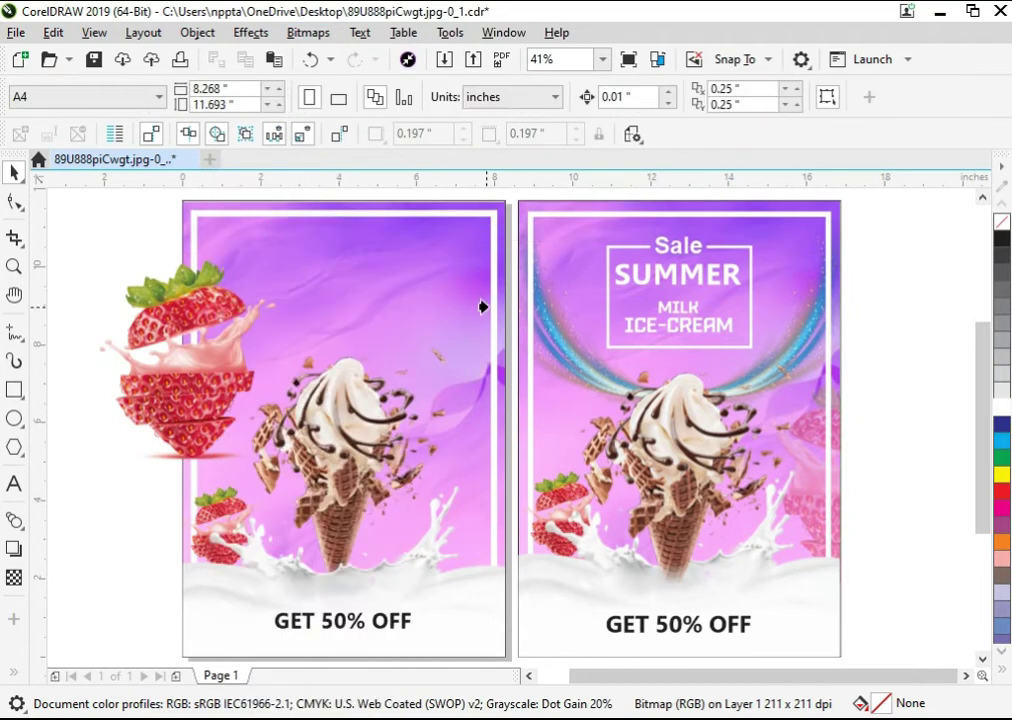
click(498, 290)
double_click(497, 290)
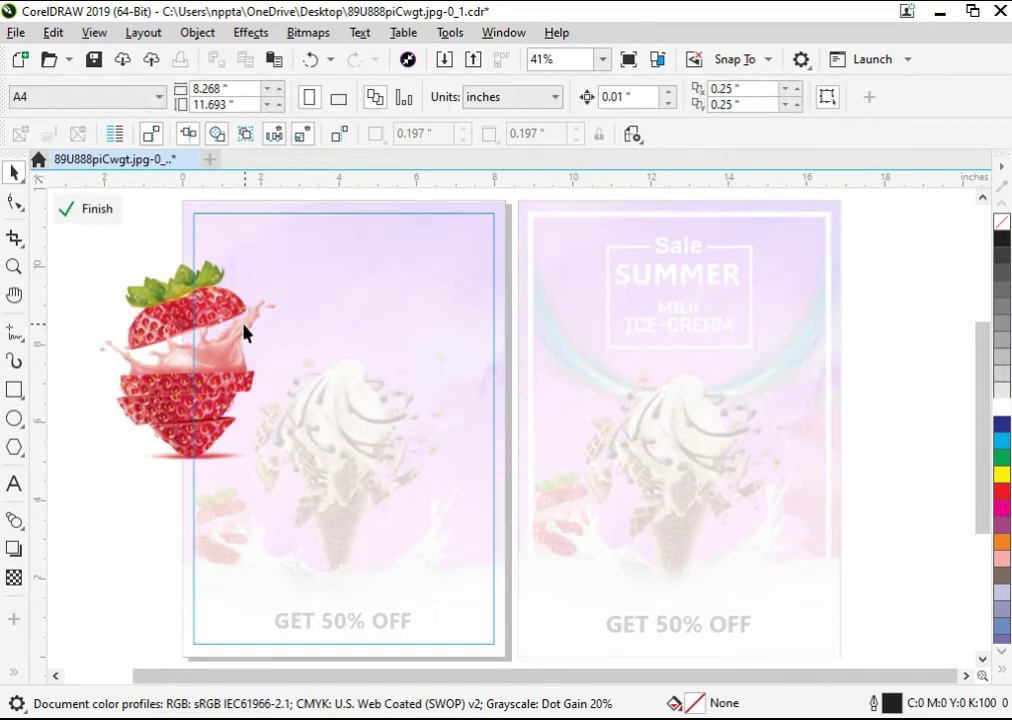
key(ctrl+z)
key(ctrl+z)
Retry the PowerClip of the large strawberry, choosing other points along the poster's right edge as the container.
right_click(217, 318)
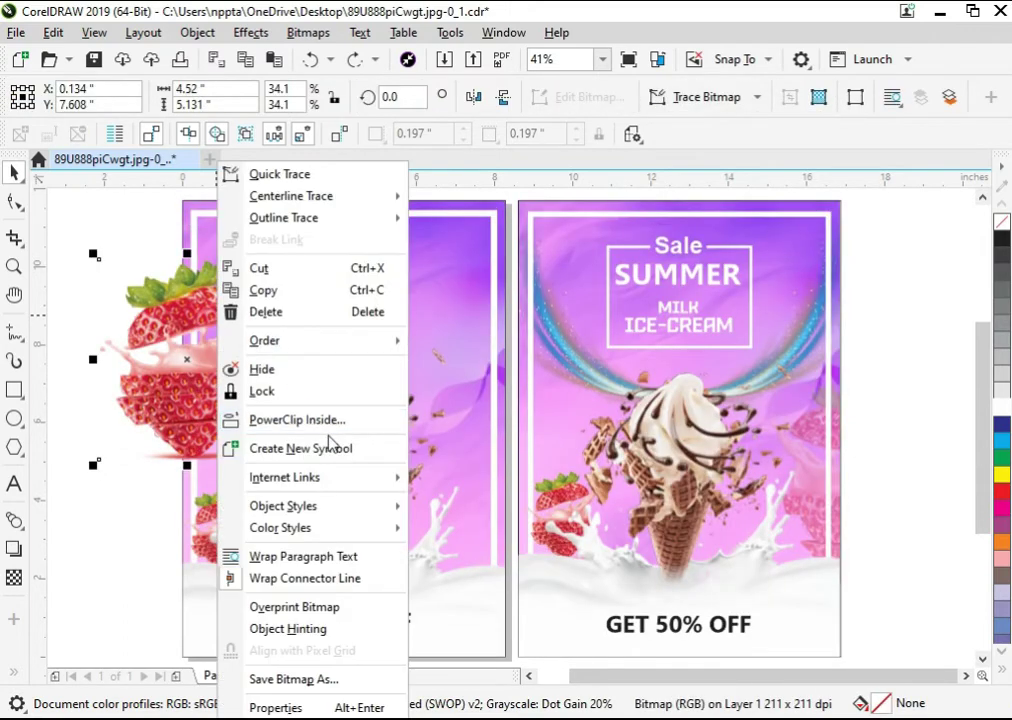
click(330, 421)
click(490, 202)
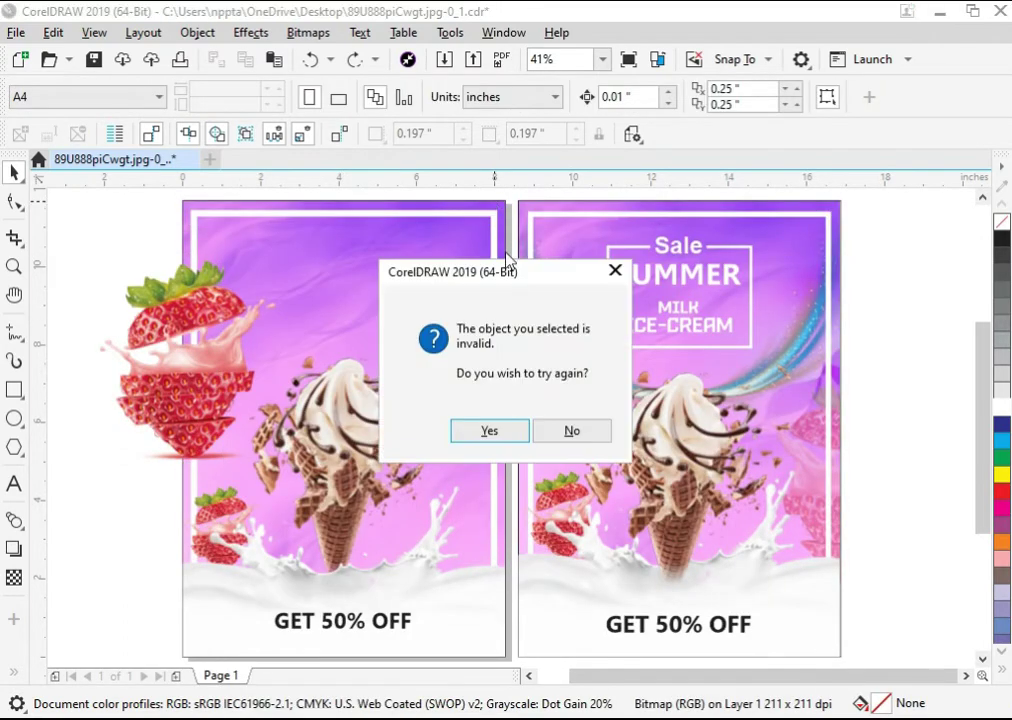
click(497, 432)
click(495, 410)
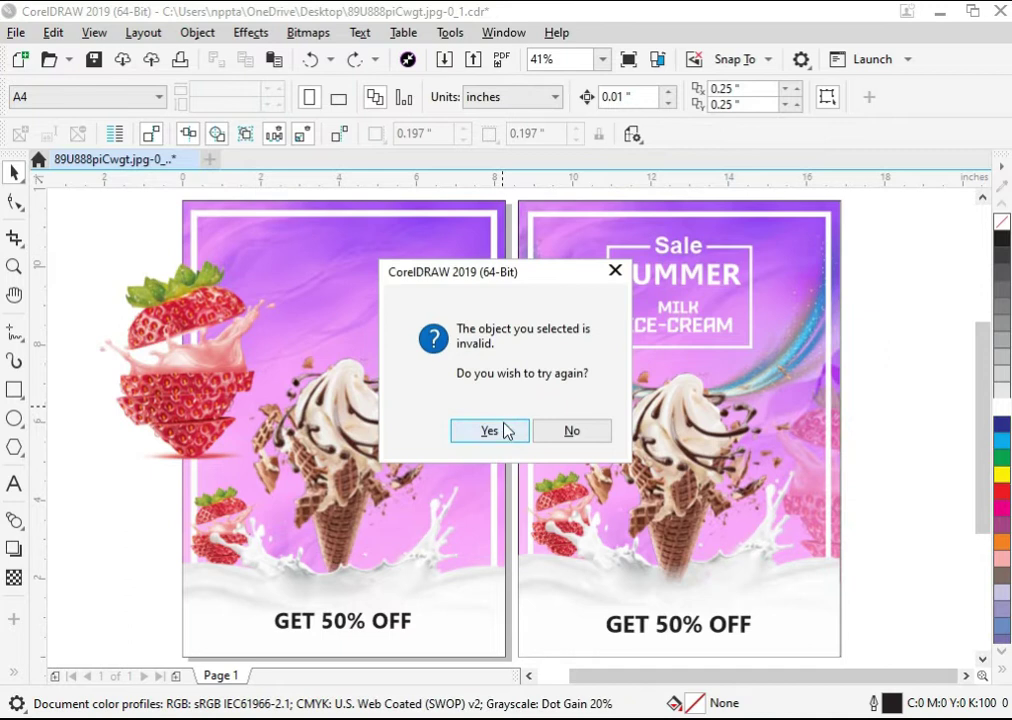
click(505, 428)
click(486, 416)
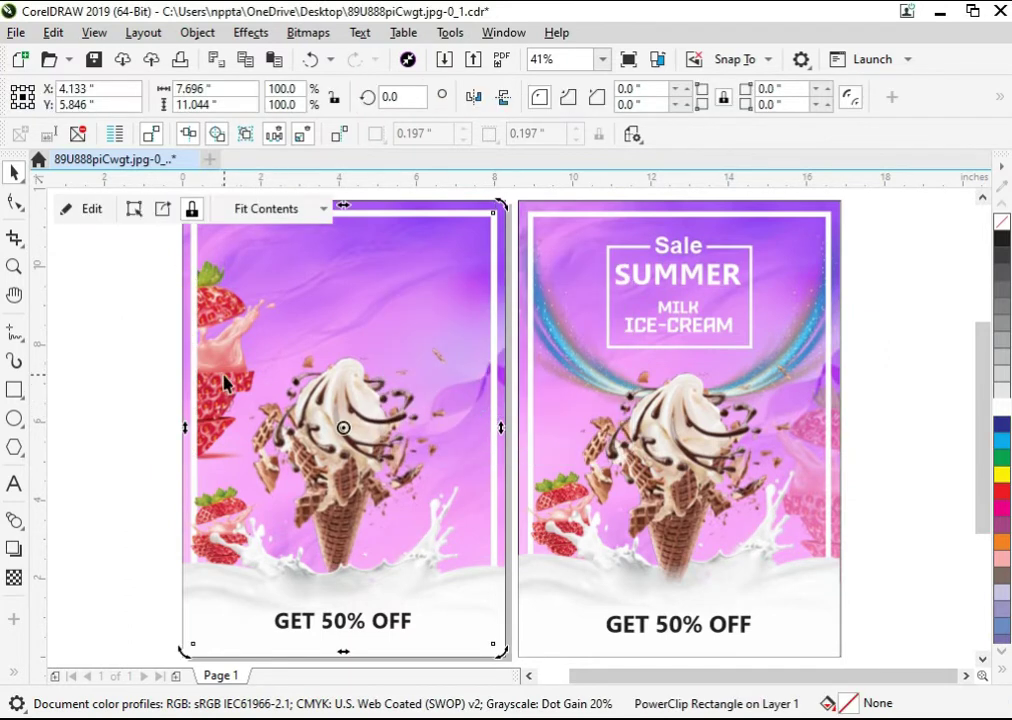
key(ctrl+z)
Lower the large strawberry along the page's left edge and try shifting the poster's background aside.
drag(196, 313, 157, 386)
drag(181, 252, 134, 228)
right_click(180, 252)
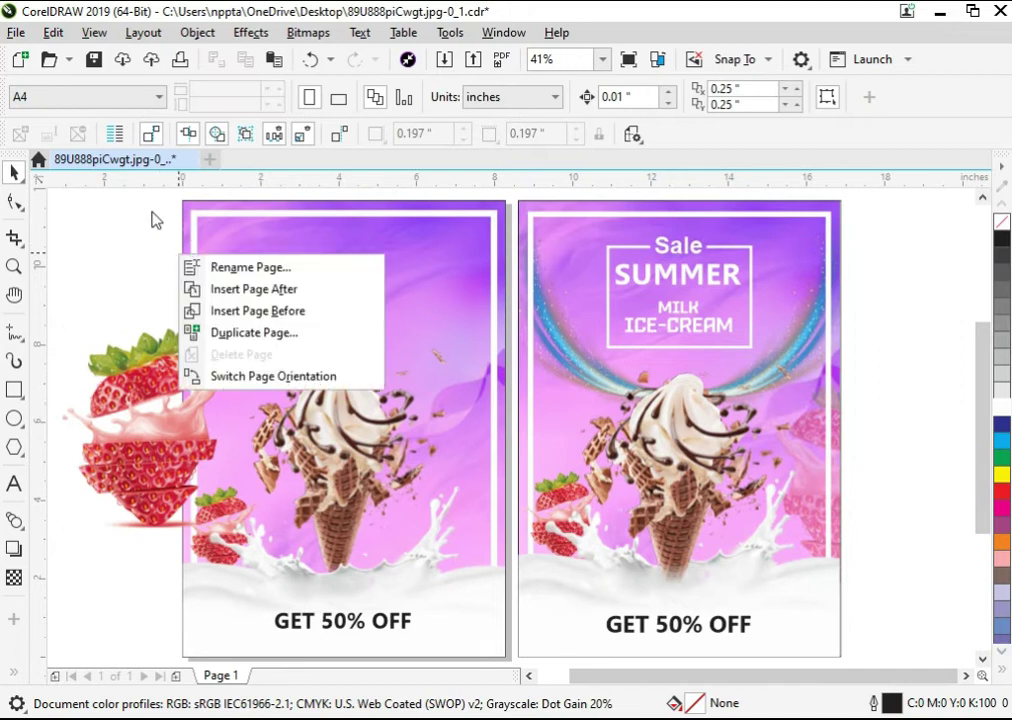
click(153, 212)
right_click(185, 237)
click(140, 230)
drag(190, 223, 149, 215)
key(ctrl+z)
click(176, 213)
key(ctrl+z)
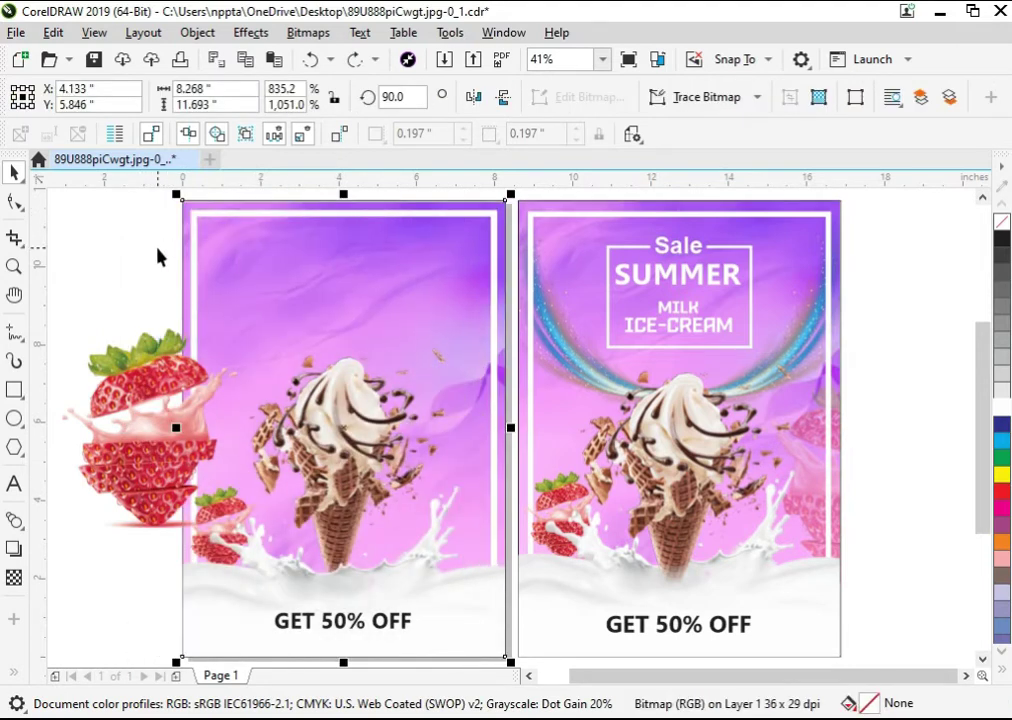
PowerClip the large strawberry inside the page-sized rectangle and move it within the clip onto the poster's lower right edge.
click(181, 402)
right_click(183, 402)
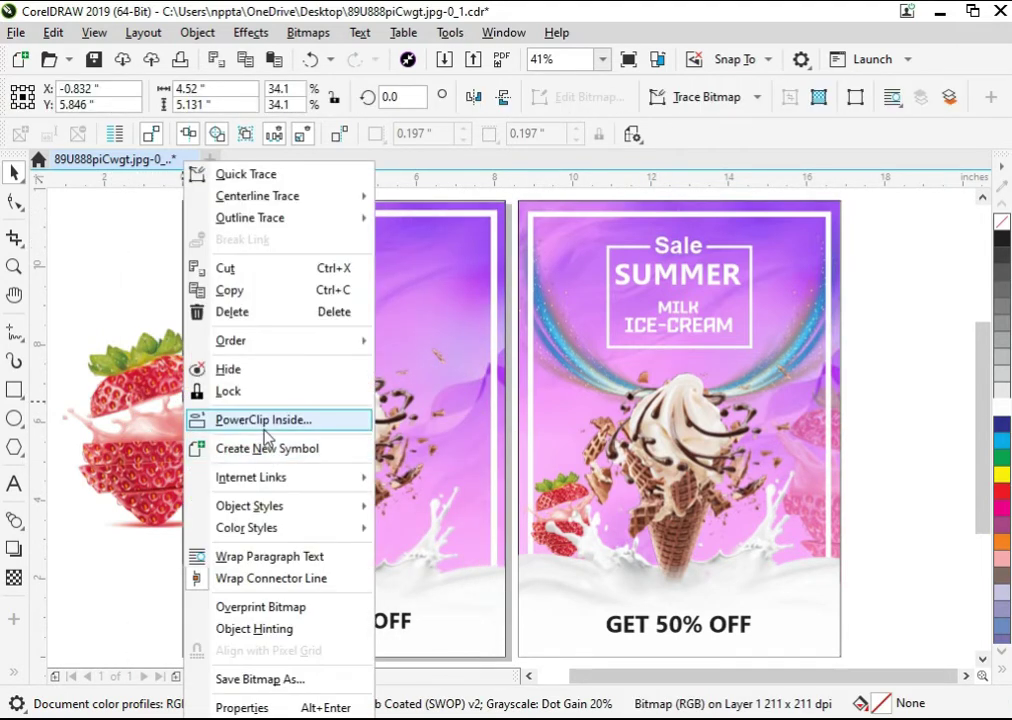
click(263, 420)
click(498, 365)
click(91, 208)
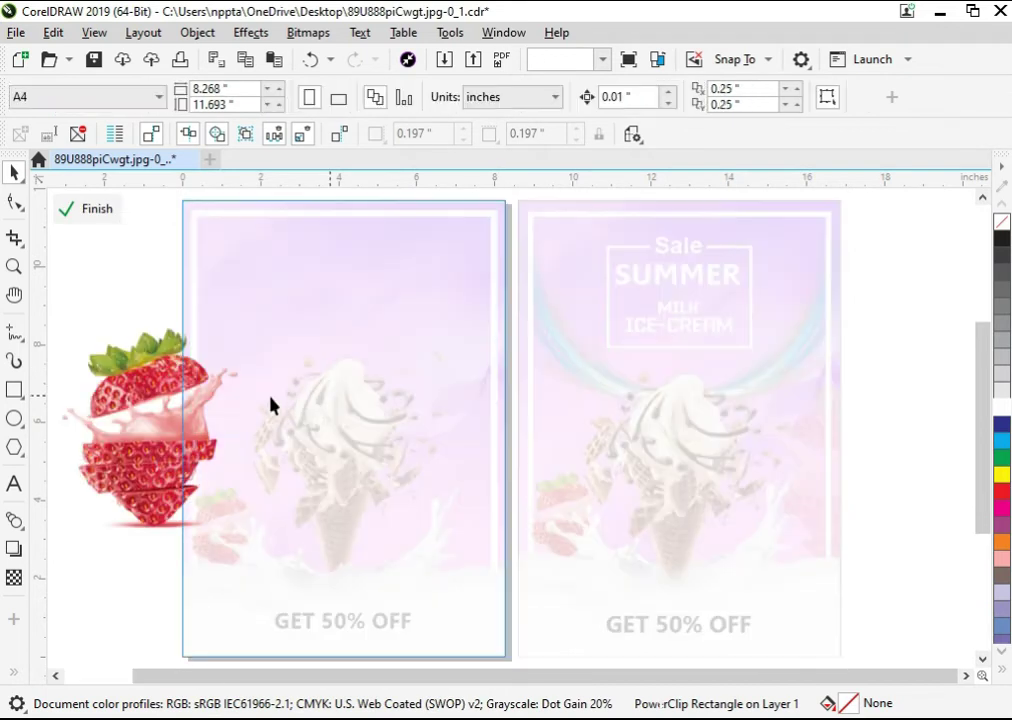
drag(165, 392, 488, 459)
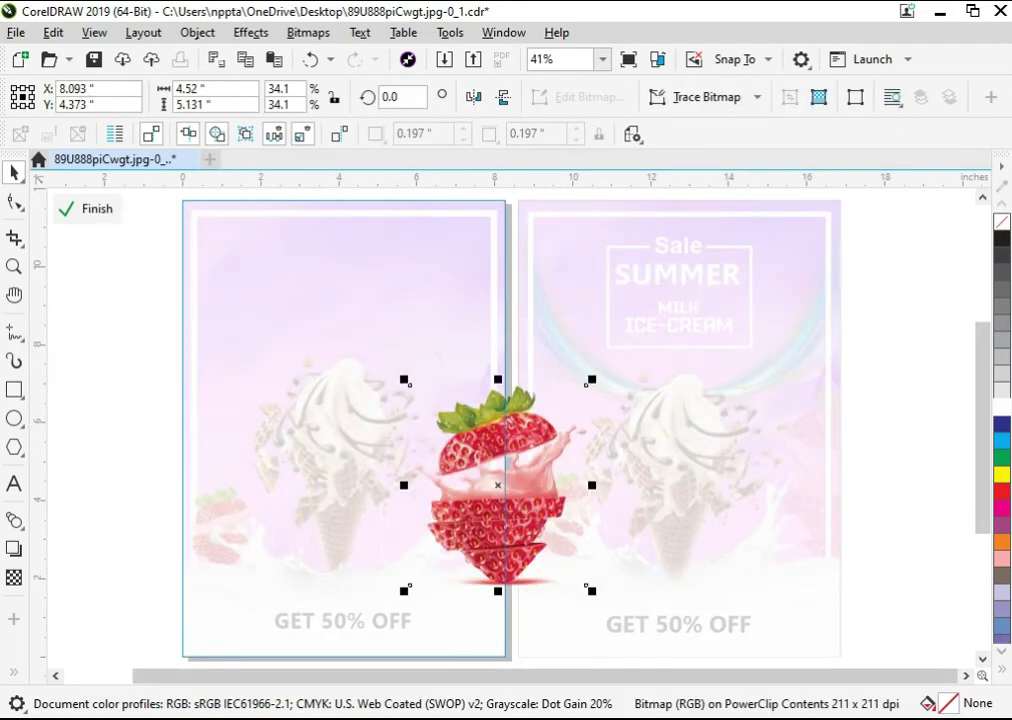
Apply a uniform transparency of 80 to the large strawberry and finish editing the PowerClip.
click(14, 577)
click(48, 96)
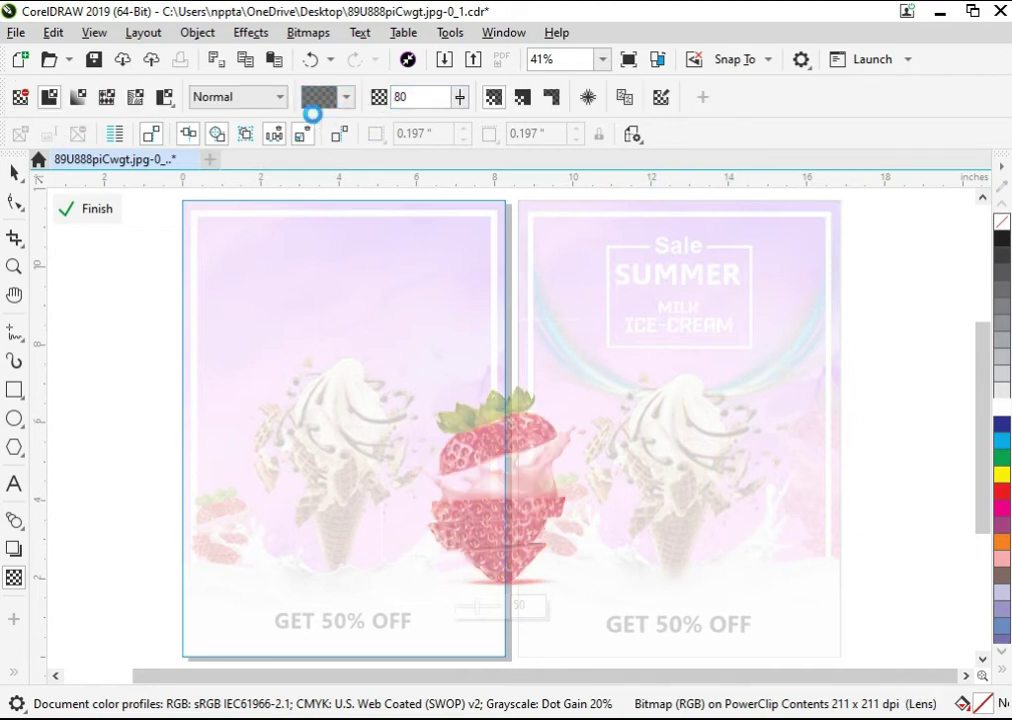
key(space)
click(90, 209)
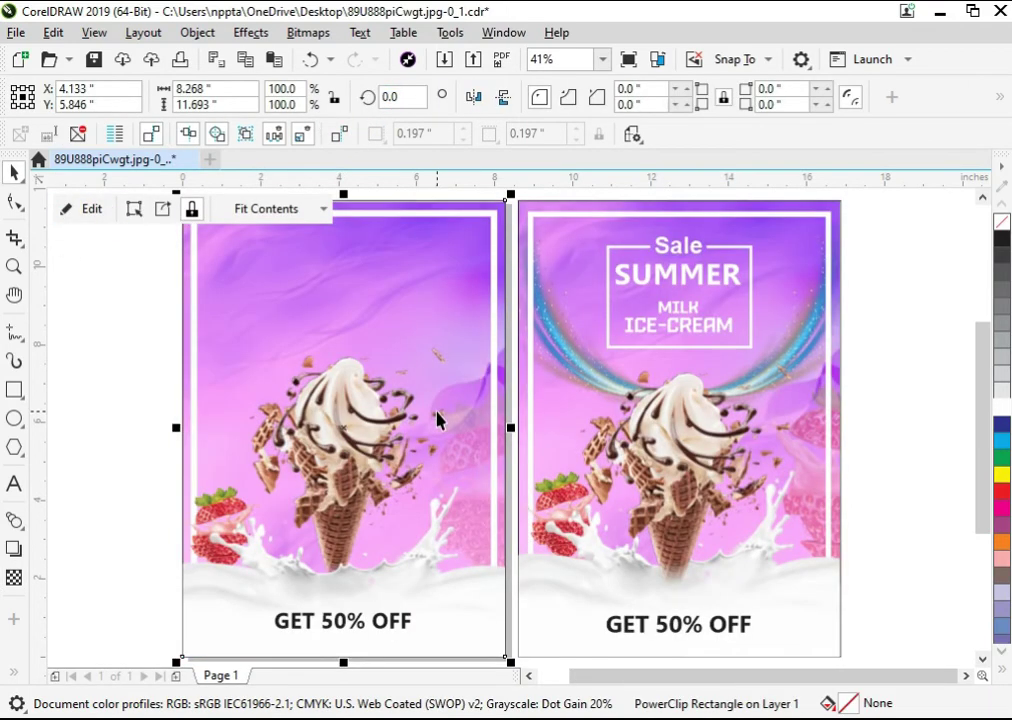
click(112, 416)
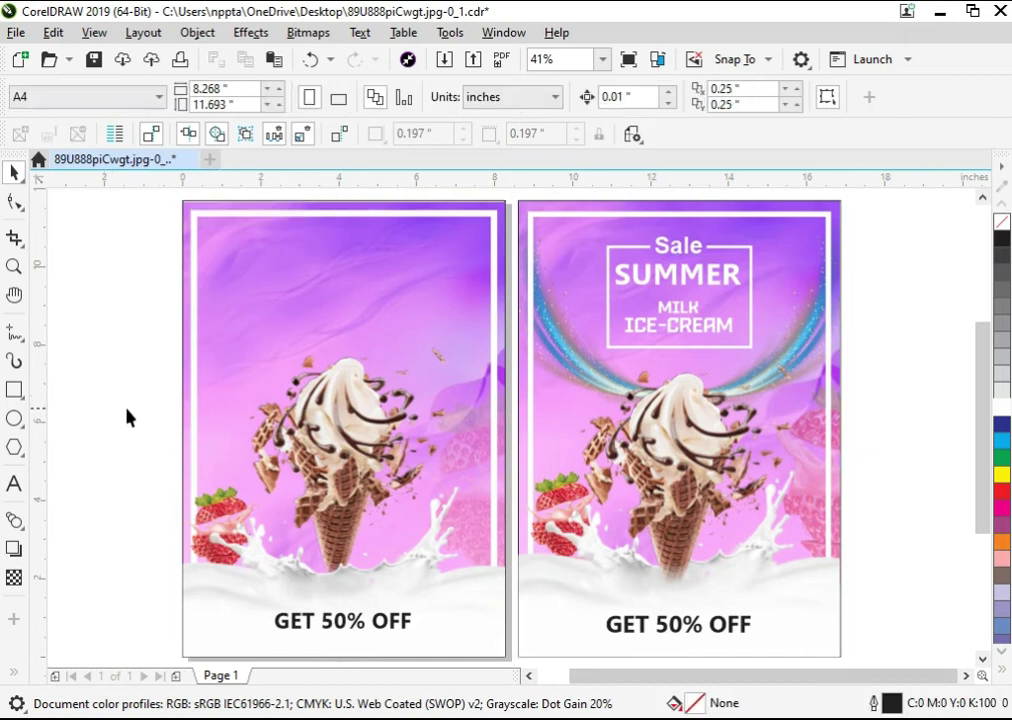
Reopen the PowerClip contents, mirror the faded strawberry horizontally, and finish editing the clip.
click(504, 469)
double_click(504, 469)
click(504, 470)
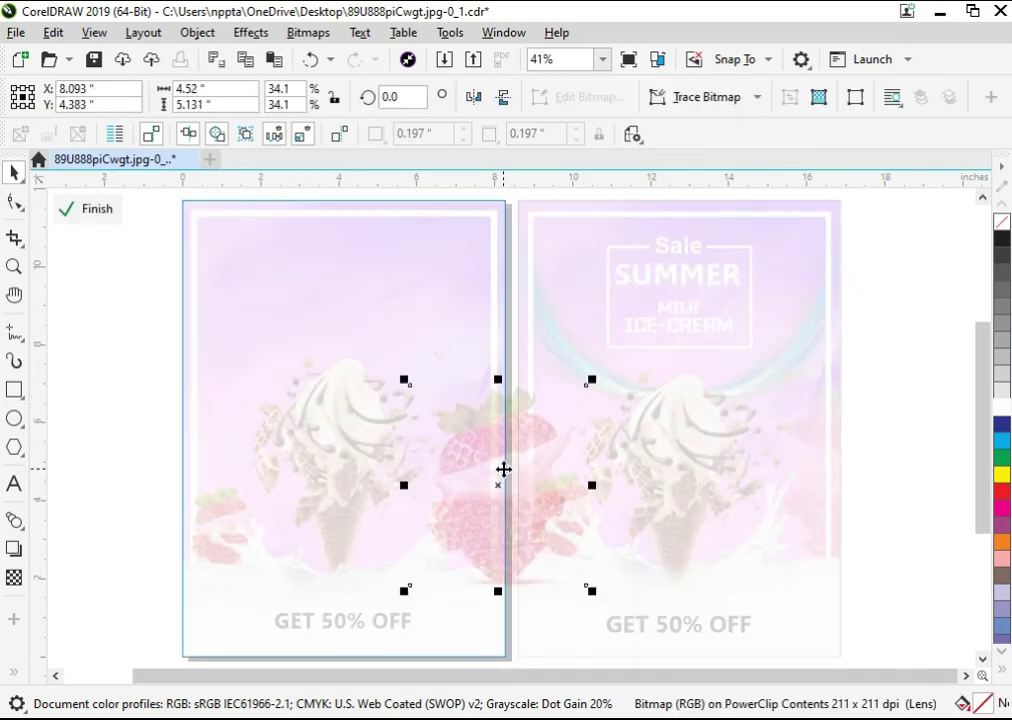
click(503, 96)
click(474, 96)
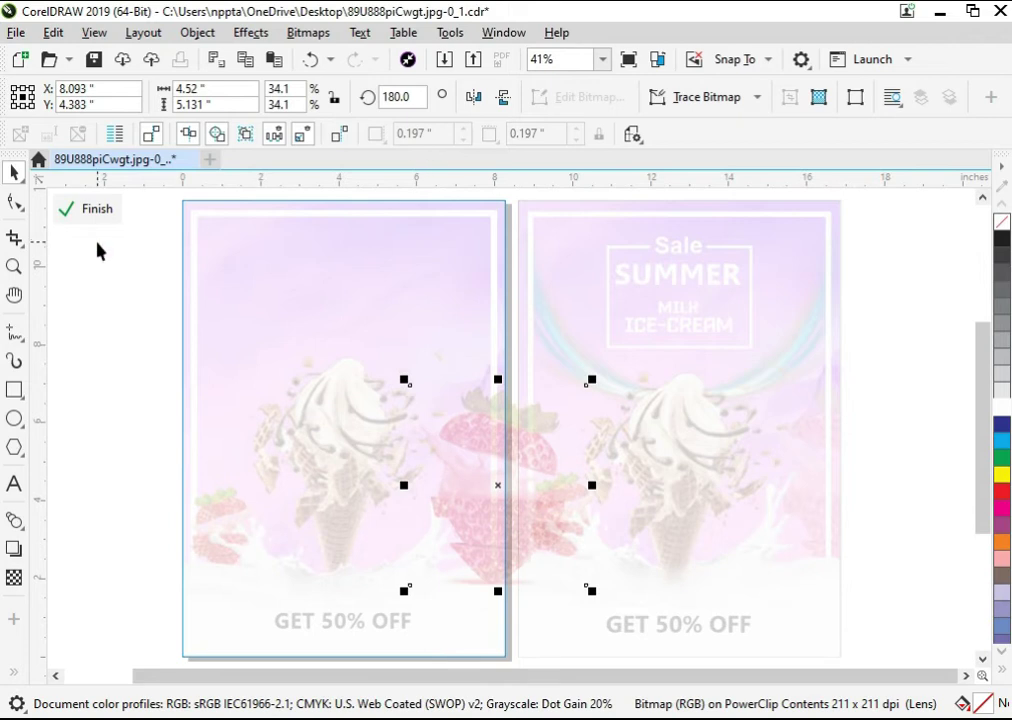
click(14, 577)
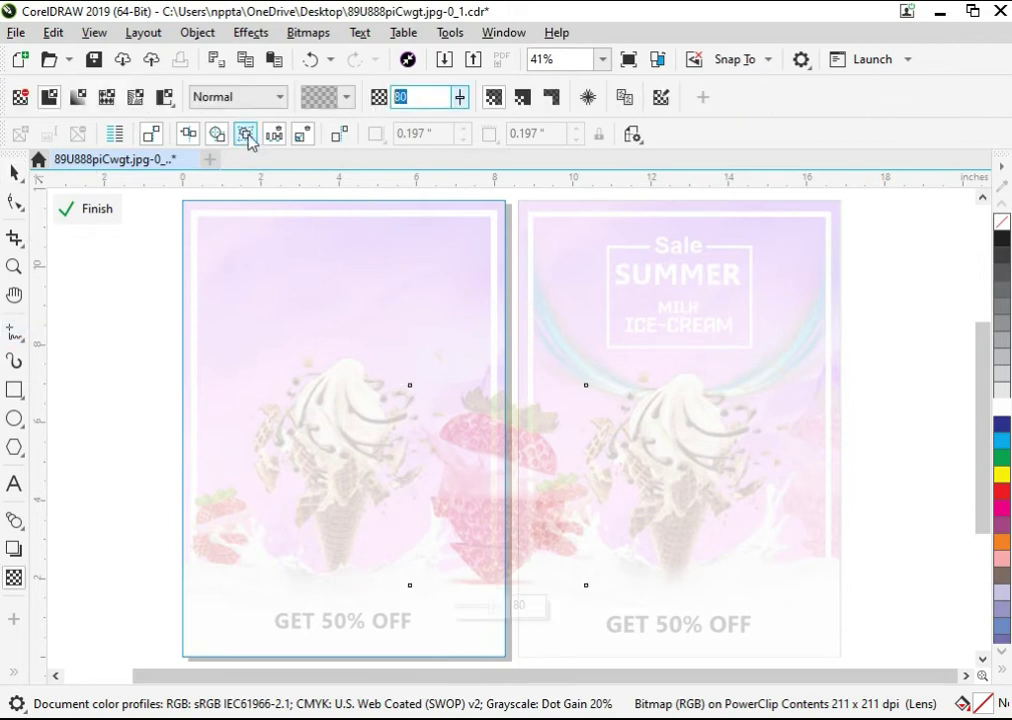
key(space)
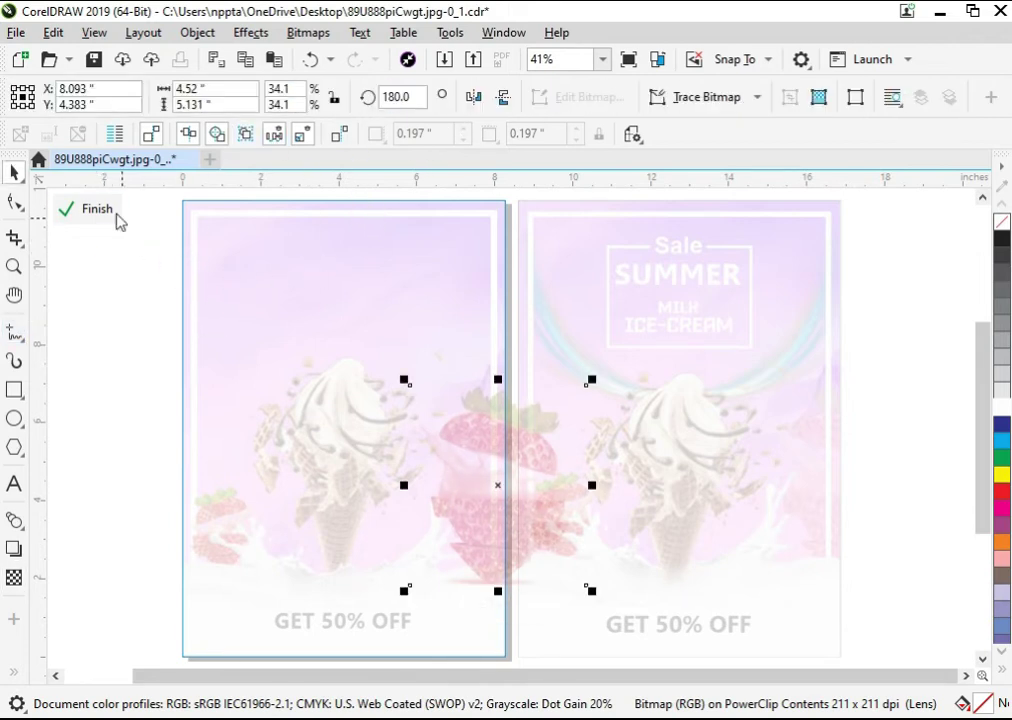
click(100, 210)
click(124, 425)
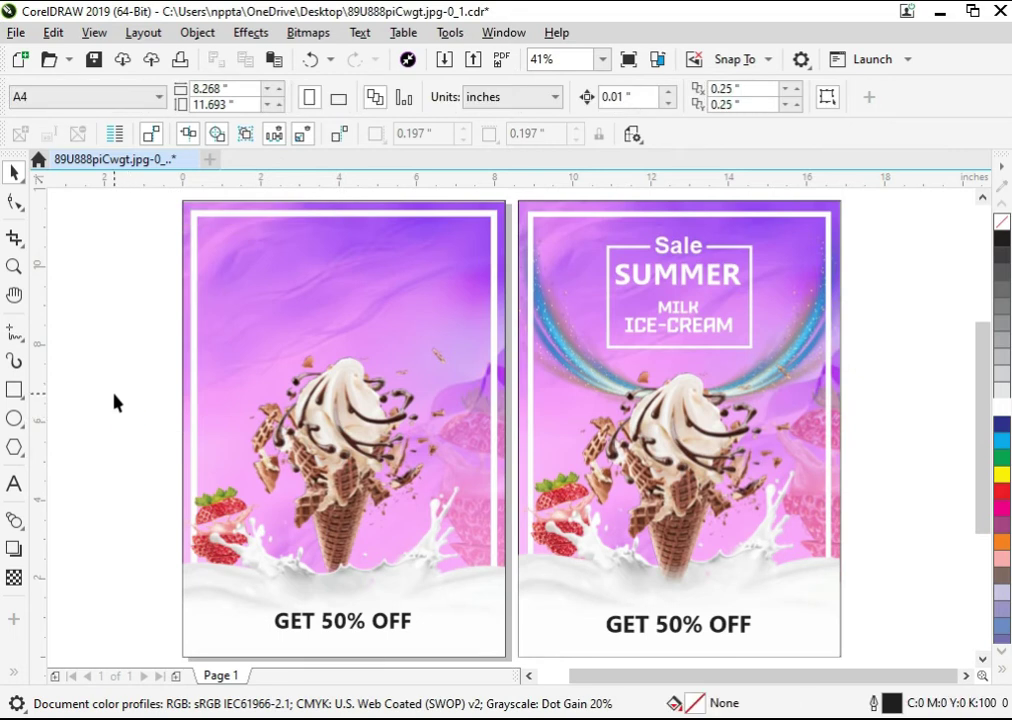
Bring the klipartz.com (1) swirl image from the v3 folder into the poster drawing.
key(alt+Tab)
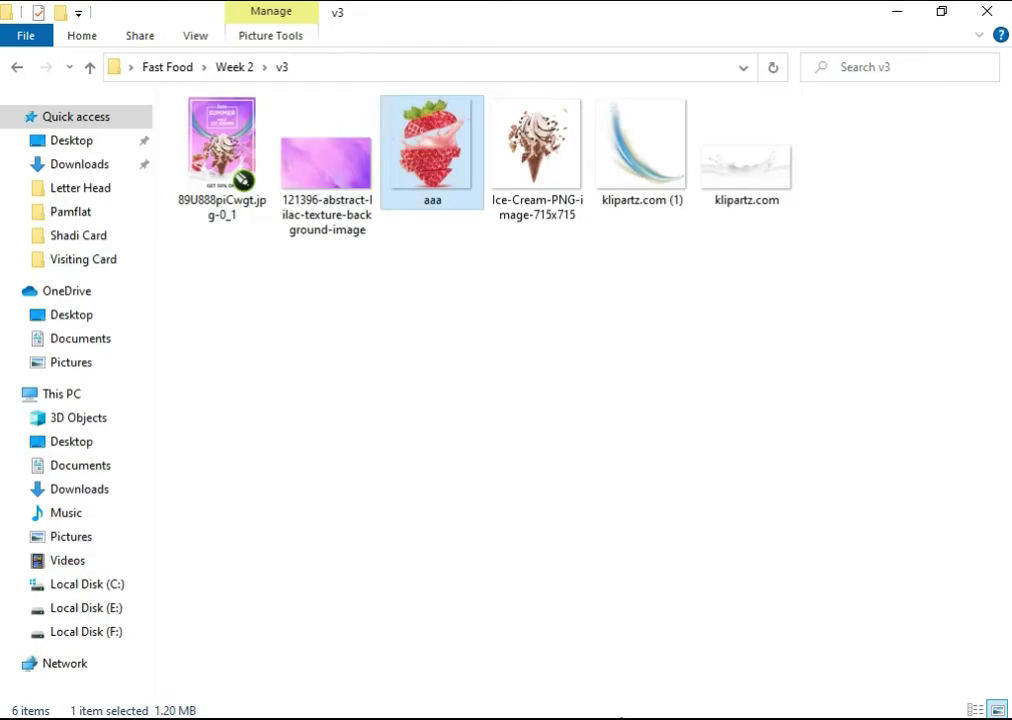
click(452, 318)
drag(661, 155, 105, 355)
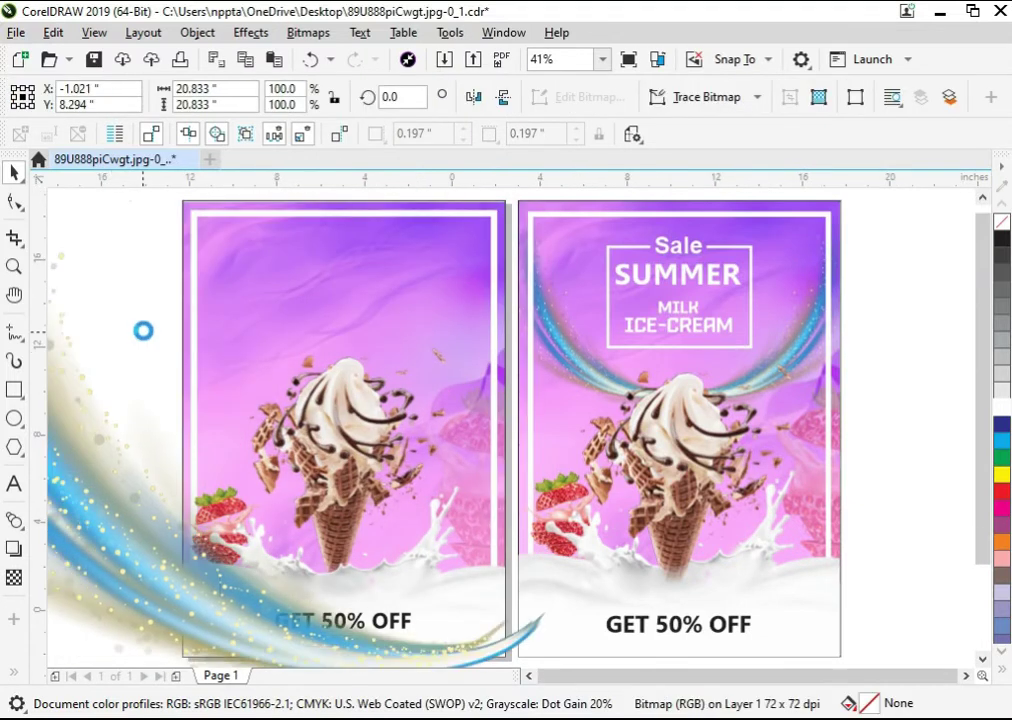
Scale the blue swirl down to about 4.38 inches square and place it along the poster's left side, ending at the ice cream.
key(F4)
drag(662, 196, 730, 355)
key(F4)
drag(259, 420, 427, 413)
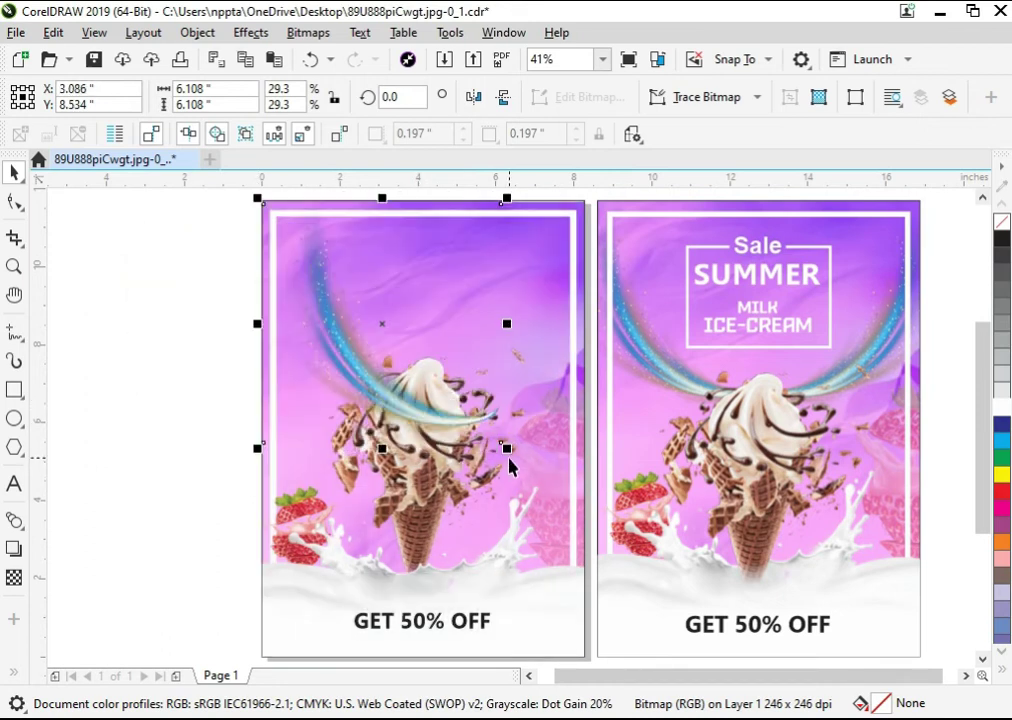
drag(508, 450, 434, 377)
drag(334, 296, 328, 347)
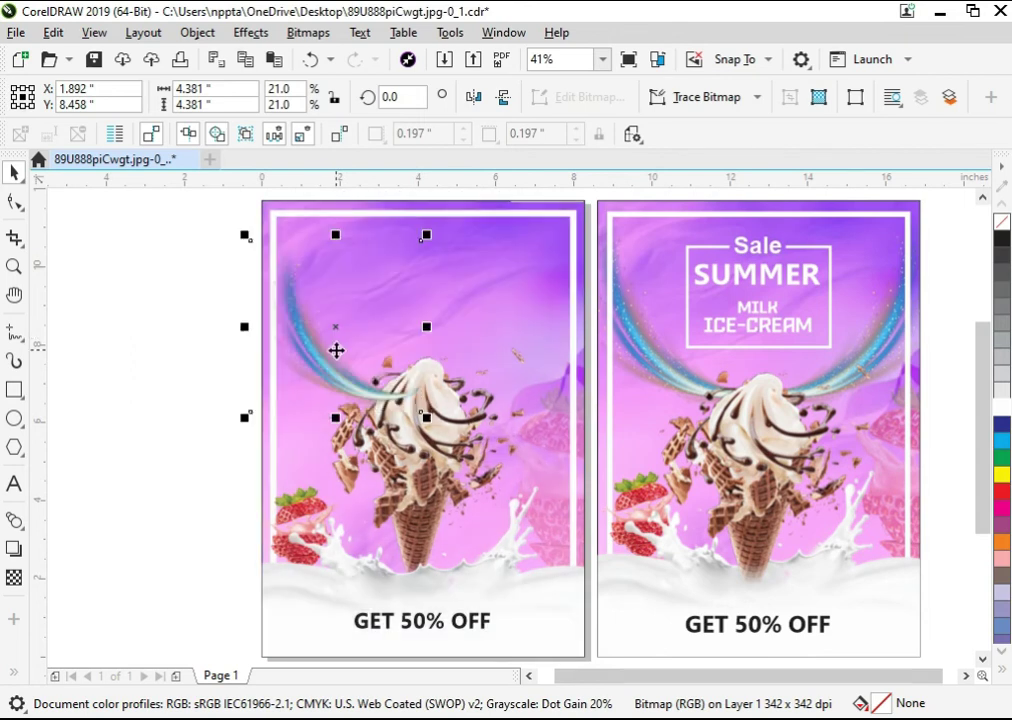
Crop the swirl bitmap's left edge inward to a width of about 3.8 inches by moving its left nodes.
key(F10)
drag(336, 541, 319, 529)
key(Right)
key(Right)
key(Right)
key(Right)
key(Right)
key(Right)
key(Right)
key(Right)
key(Right)
key(Right)
key(Right)
key(Right)
key(Right)
key(Right)
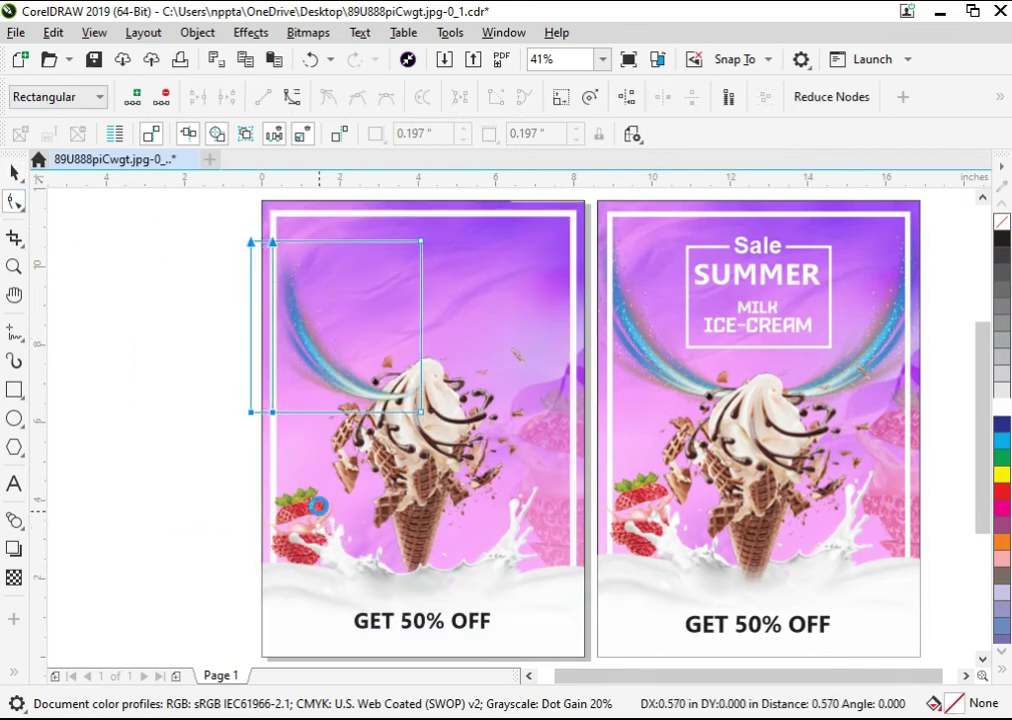
key(space)
Create a horizontally mirrored copy of the swirl on the poster's right side and group both swirls.
drag(270, 328, 458, 356)
right_click(461, 357)
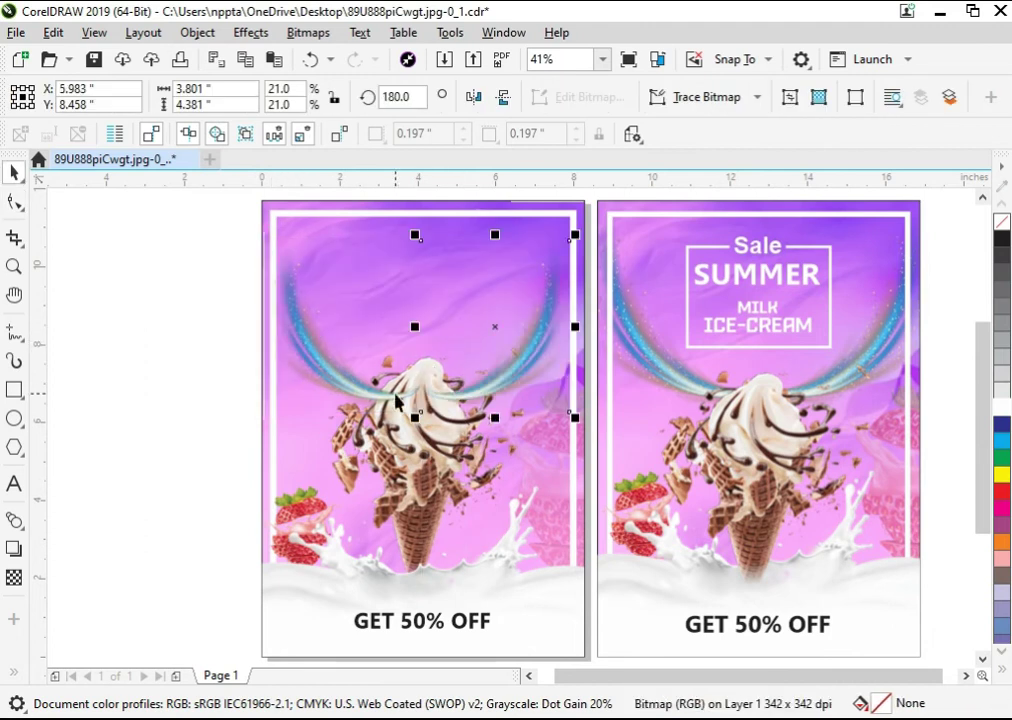
shift+click(331, 372)
key(ctrl+g)
Bring the ice-cream cone to the front, over the swirls and the milk splash.
click(420, 481)
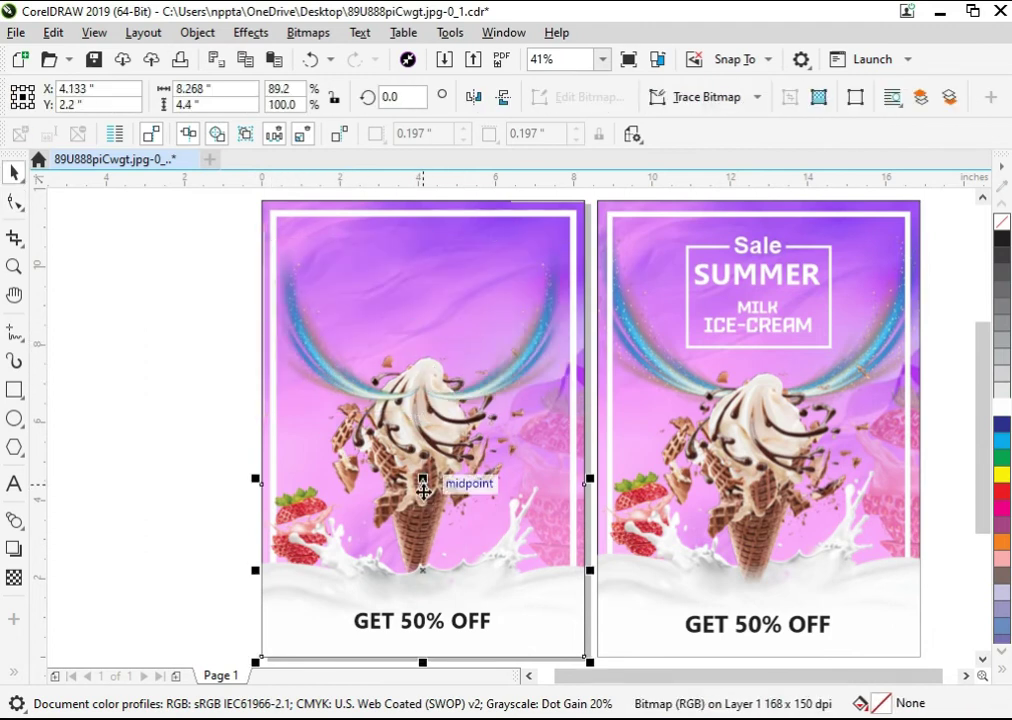
click(416, 429)
key(shift+Page_Up)
click(182, 424)
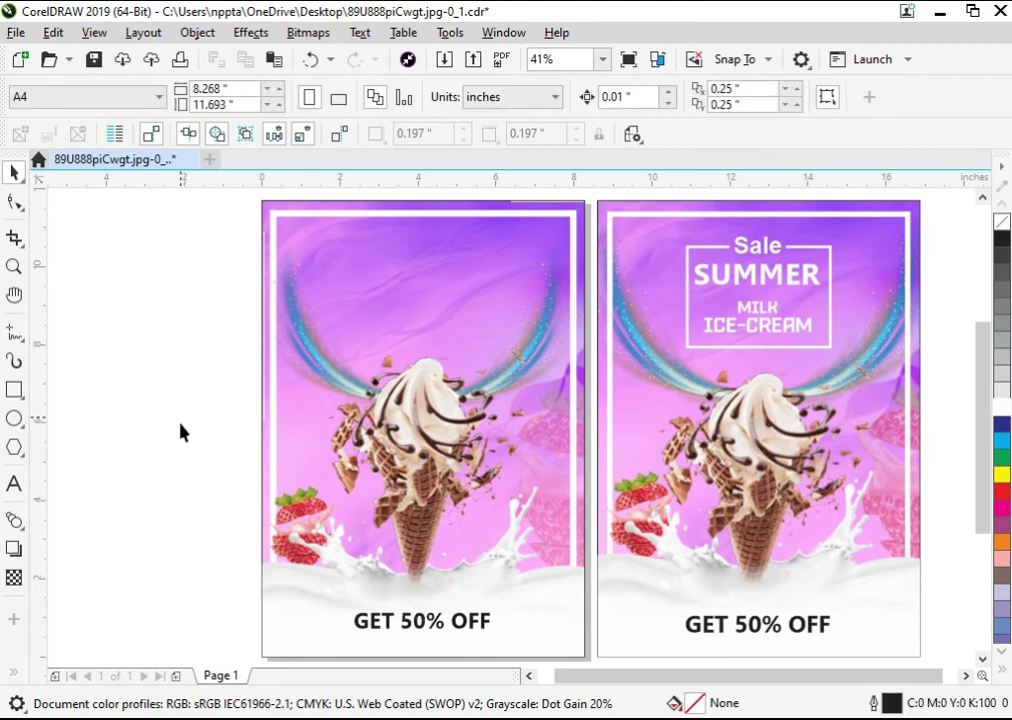
scroll(192, 447, right, 2)
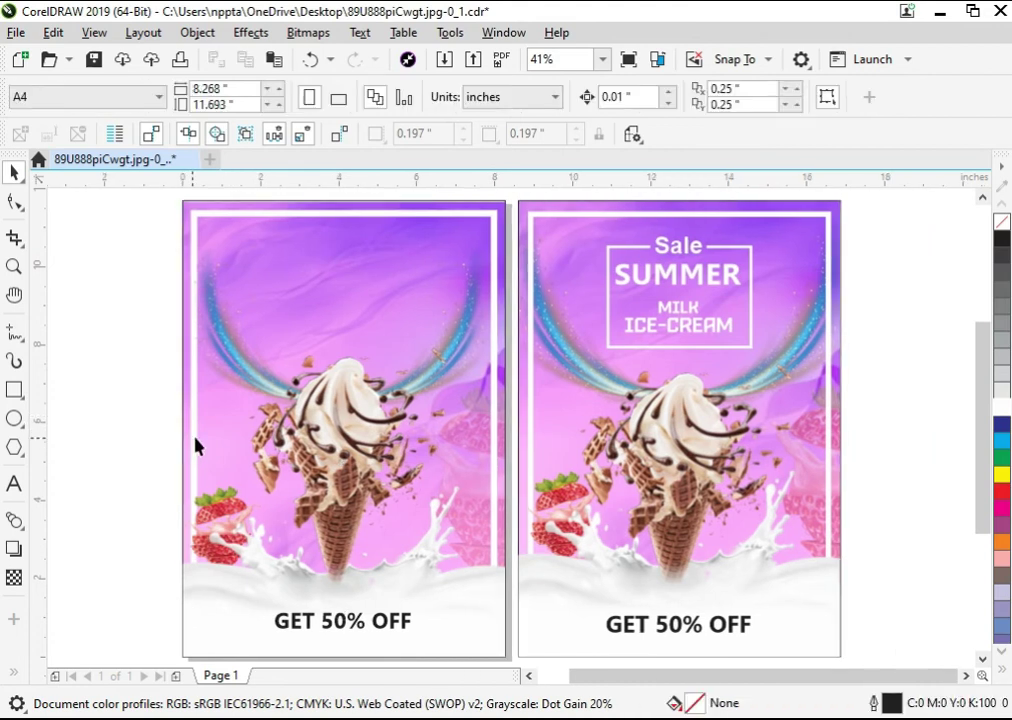
click(11, 399)
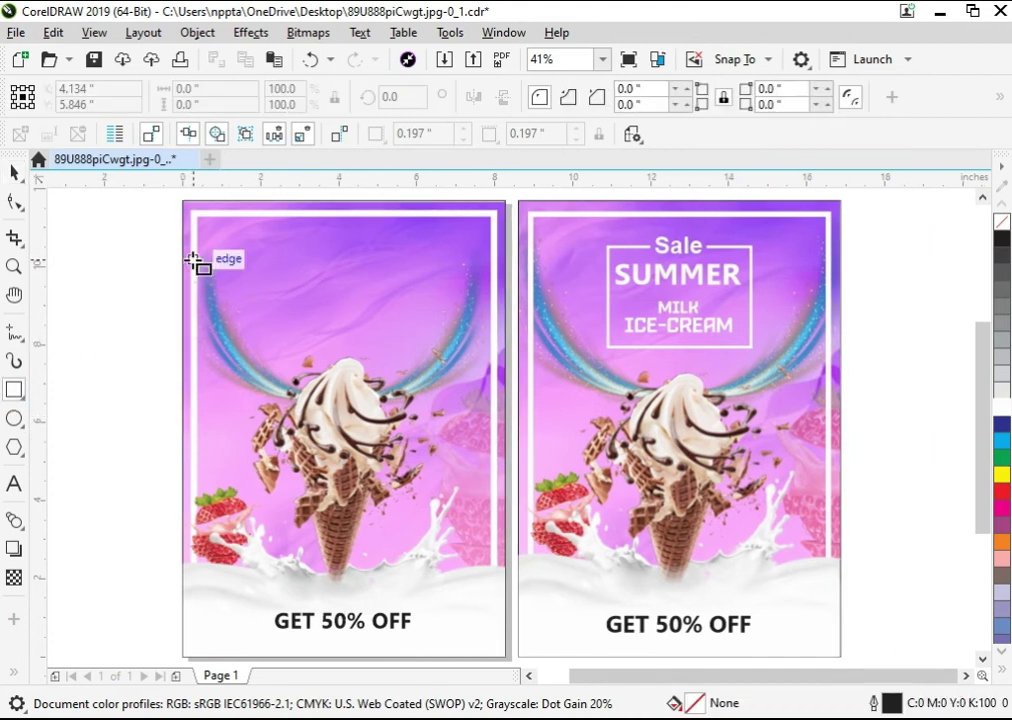
key(F2)
drag(169, 224, 673, 443)
click(14, 345)
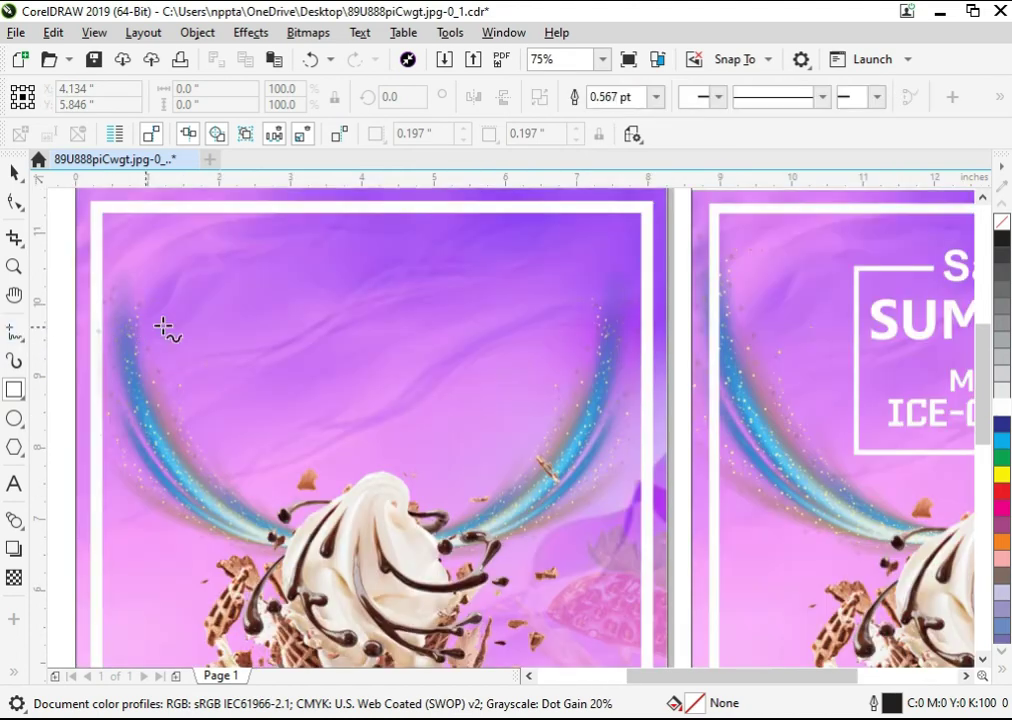
drag(248, 279, 250, 388)
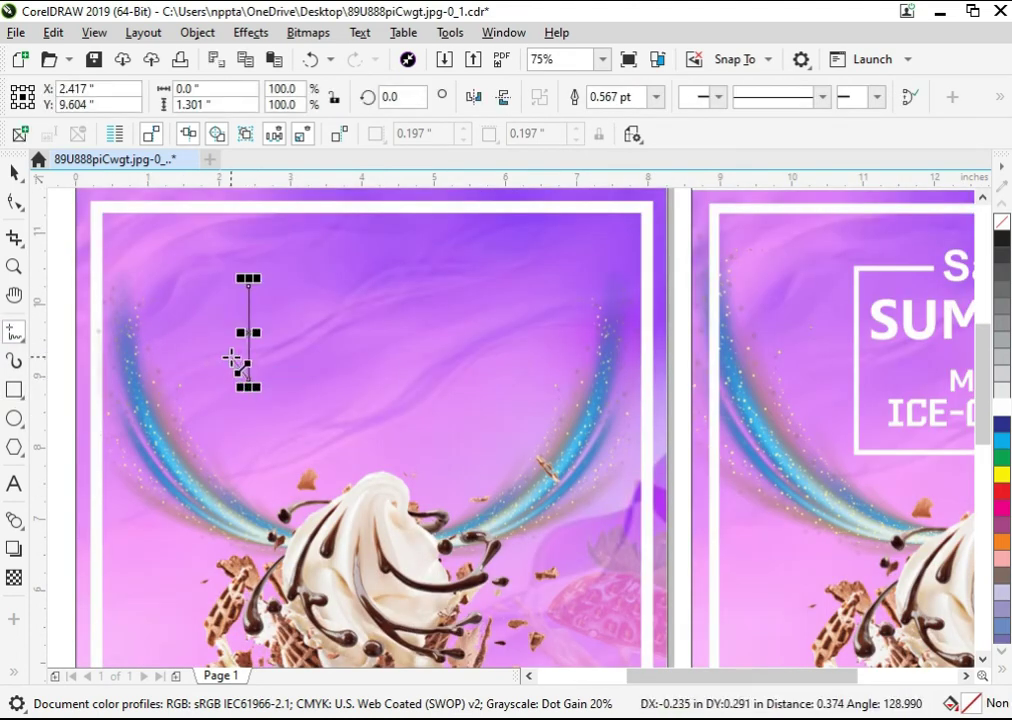
scroll(232, 357, down, 1)
key(F2)
drag(138, 240, 765, 535)
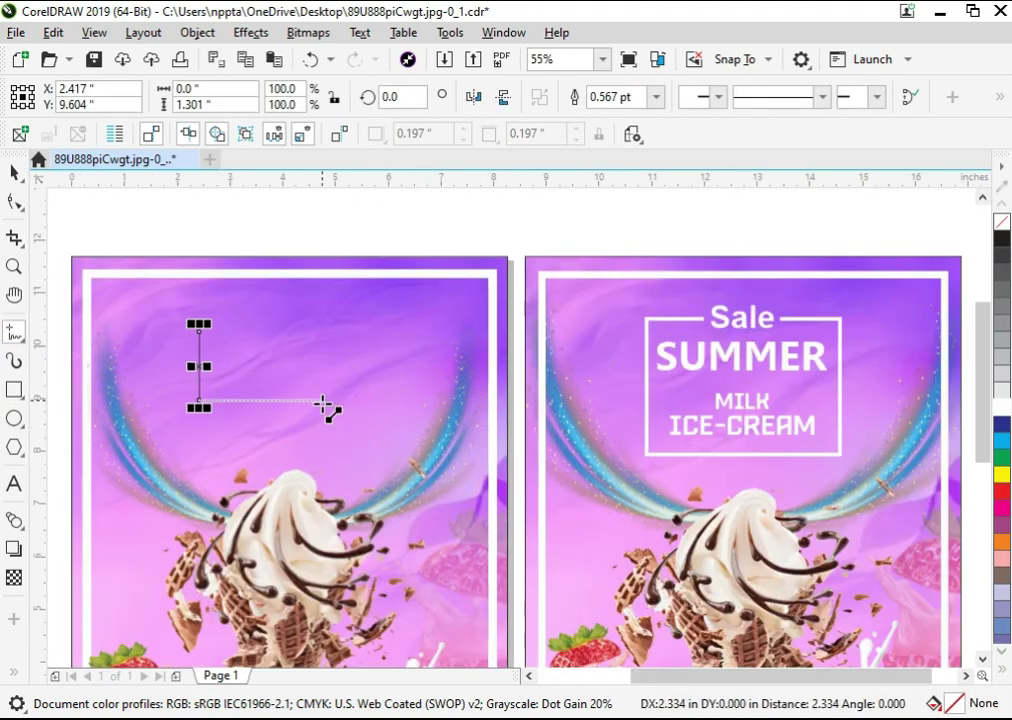
drag(363, 401, 363, 333)
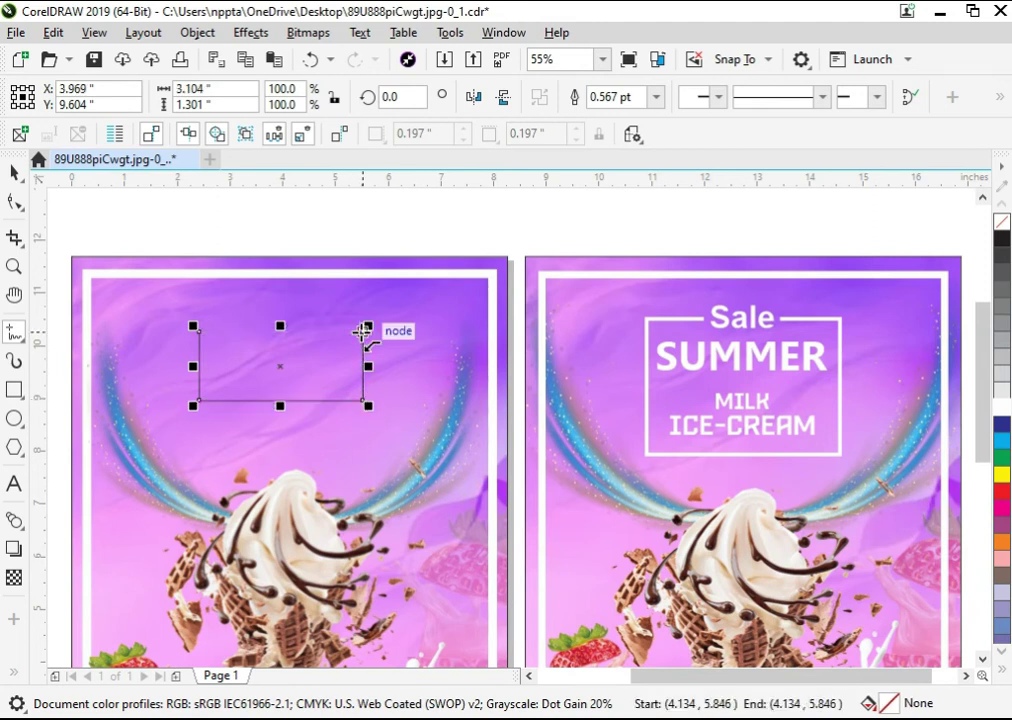
click(363, 331)
click(347, 332)
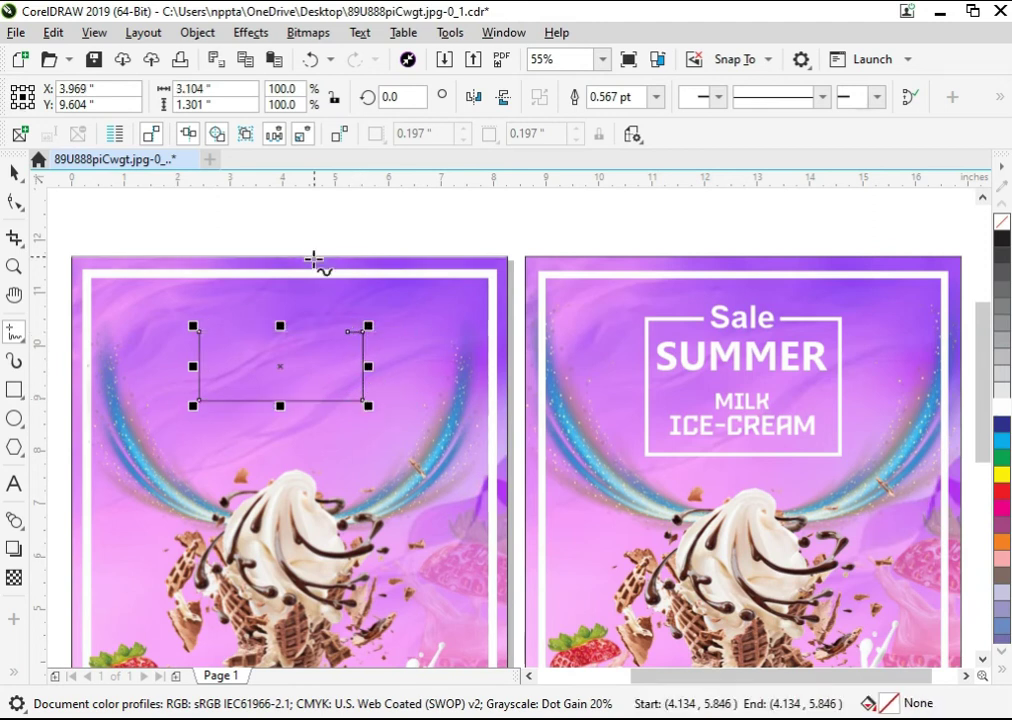
key(Delete)
key(space)
Ungroup the finished reference poster into its separate objects.
click(770, 373)
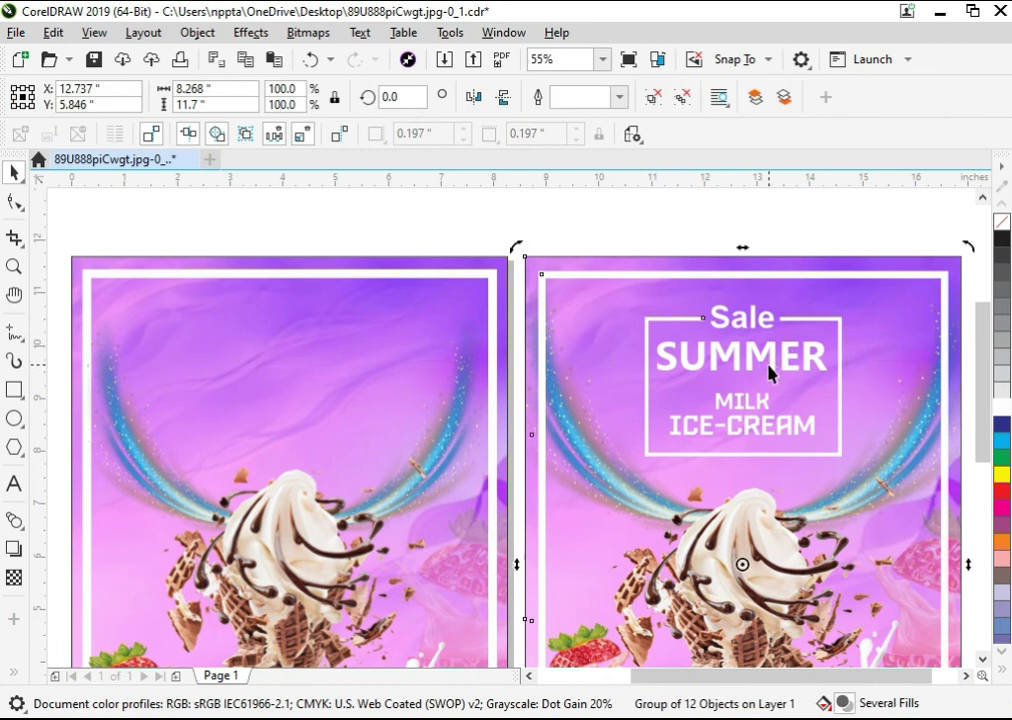
key(ctrl+u)
click(597, 225)
Copy the white open title frame from the finished design onto the new poster and centre it horizontally with the swirls.
click(671, 325)
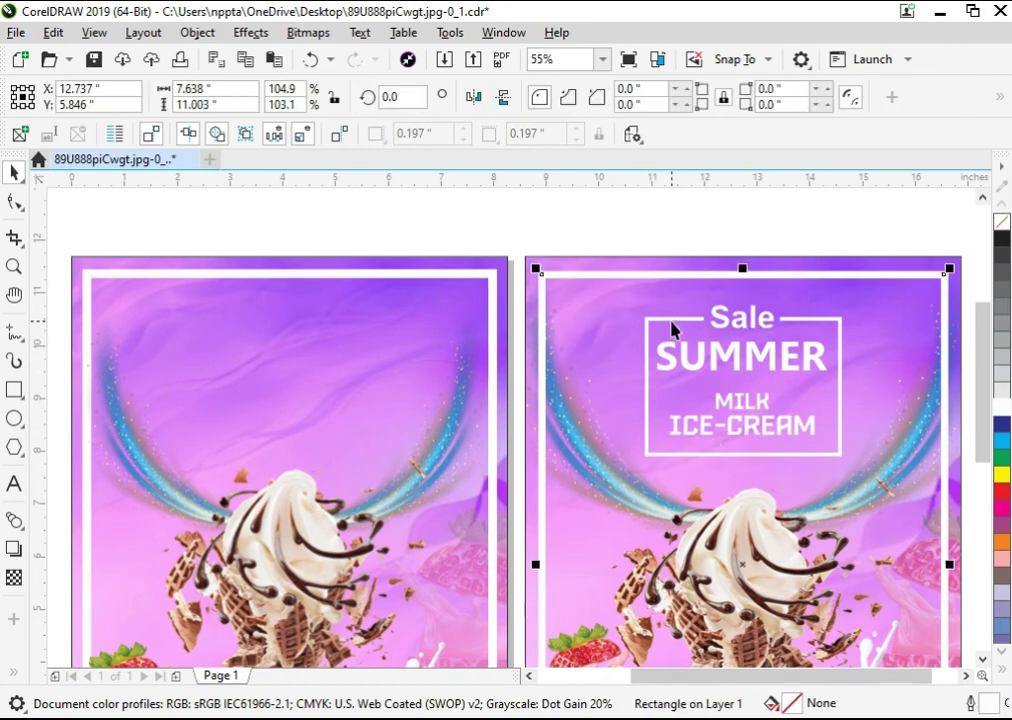
click(674, 320)
drag(674, 320, 409, 347)
right_click(409, 347)
shift+click(258, 332)
key(c)
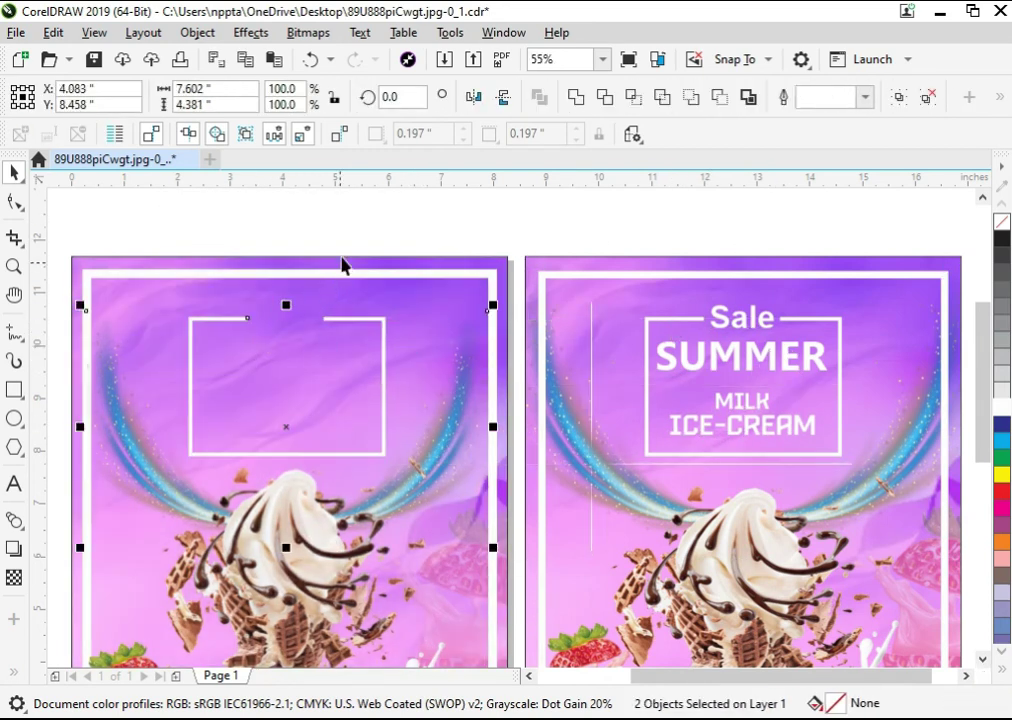
click(343, 238)
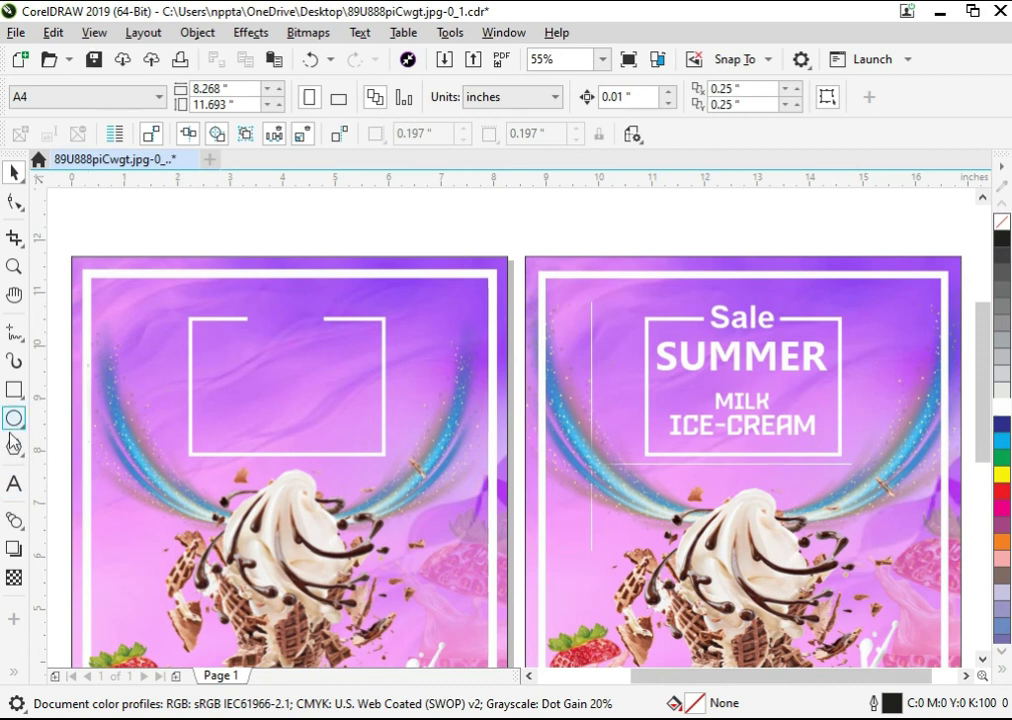
Copy the "Sale" and "SUMMER" texts from the finished design onto the new poster and centre them horizontally on the title frame.
click(752, 370)
shift+click(740, 314)
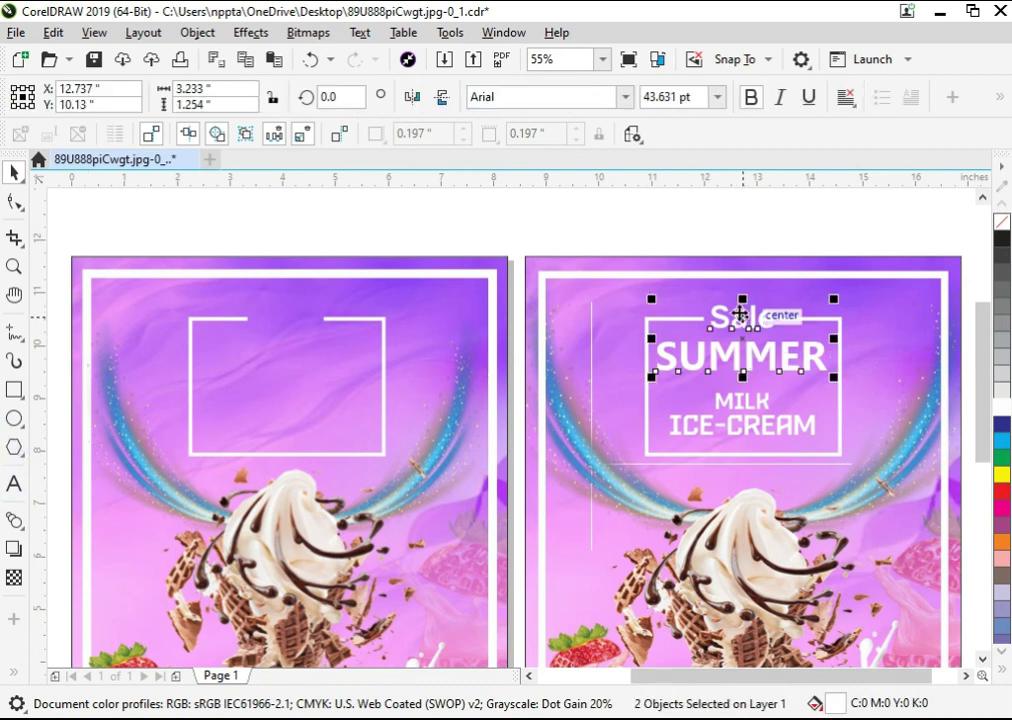
drag(740, 314, 320, 314)
shift+click(332, 395)
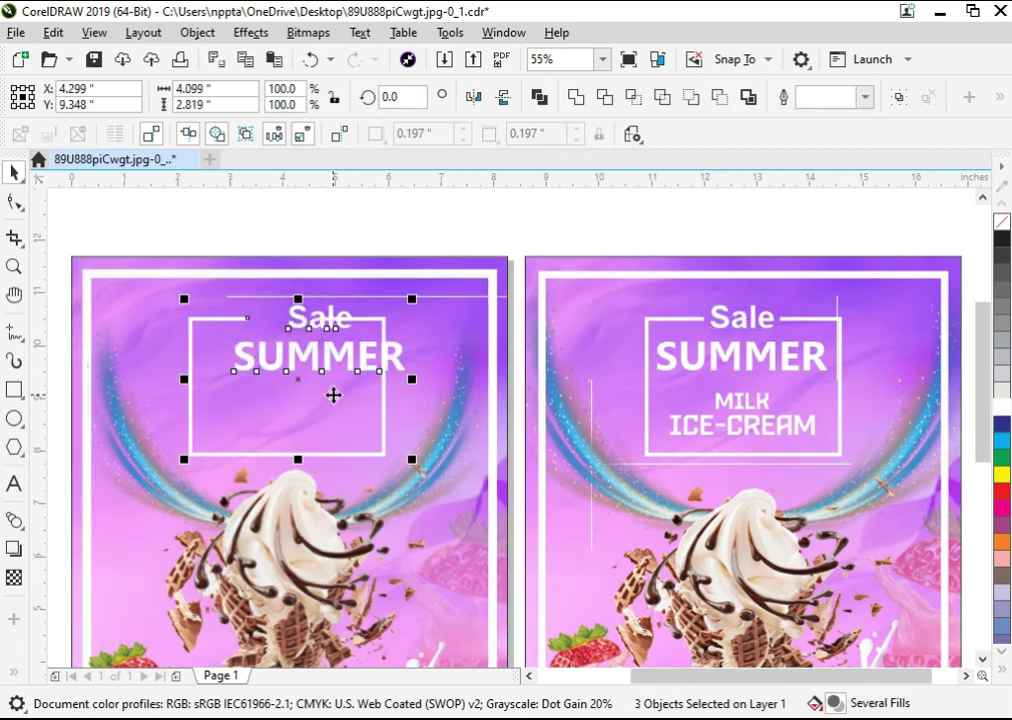
click(509, 366)
Copy the "MILK" and "ICE-CREAM" texts from the finished design below "SUMMER" and centre them horizontally on the title frame.
click(770, 430)
shift+click(740, 402)
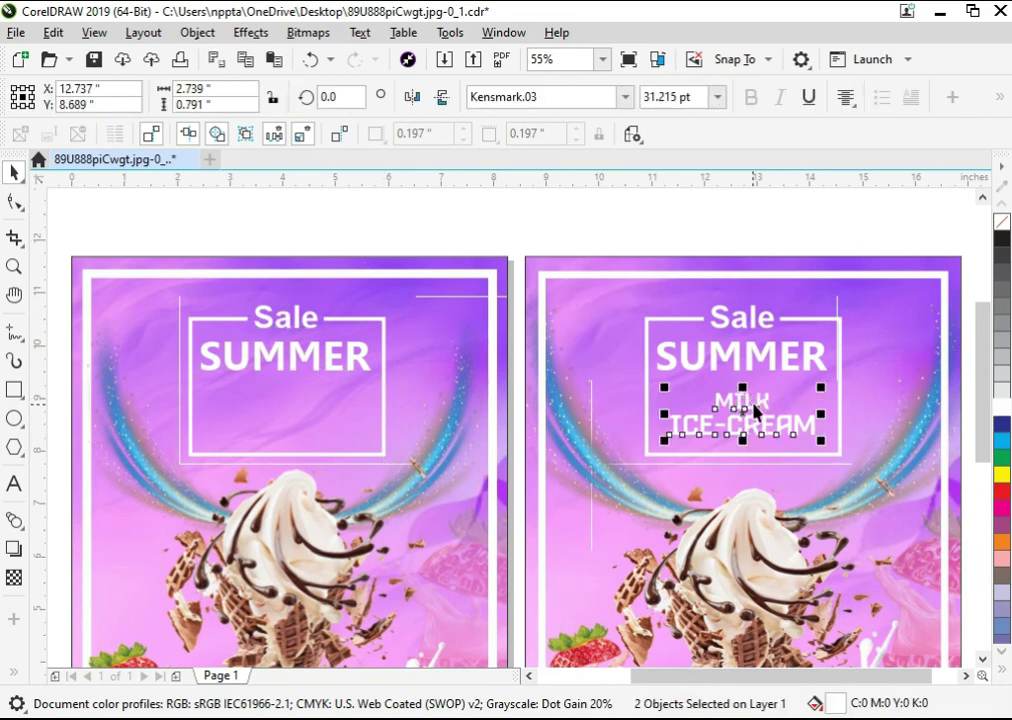
drag(735, 435, 365, 434)
shift+click(326, 319)
key(c)
click(420, 252)
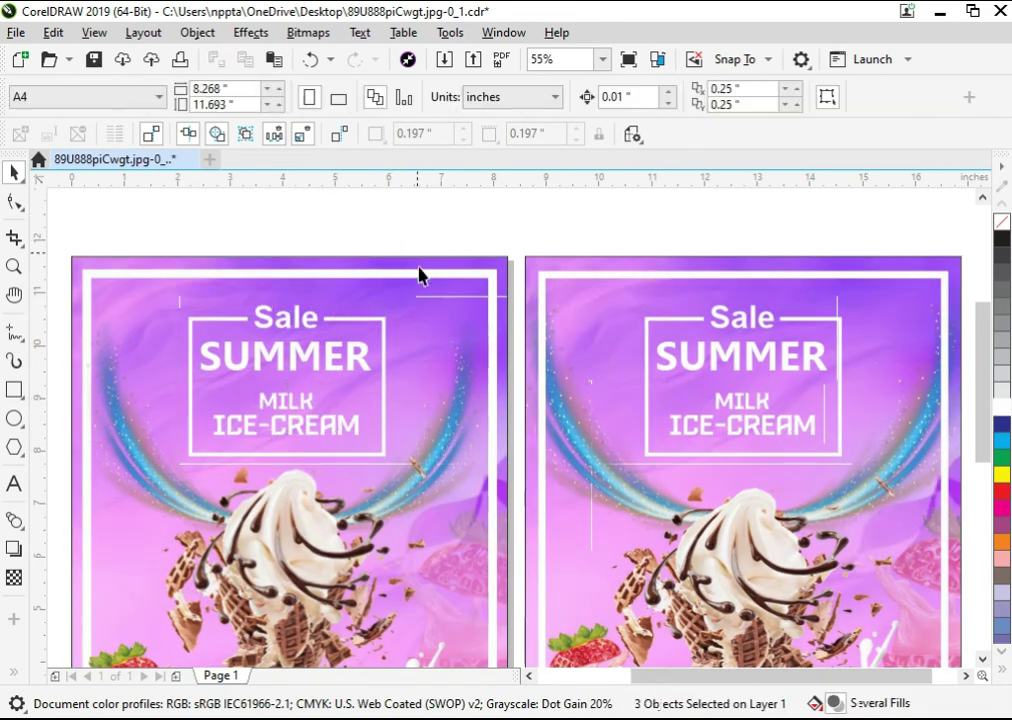
key(F4)
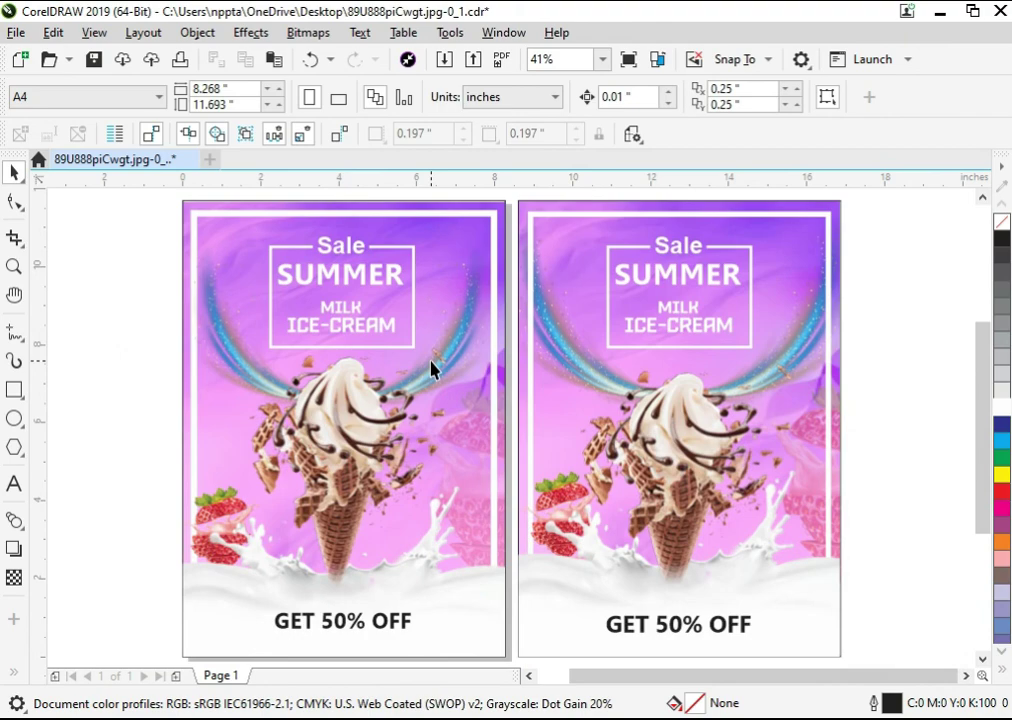
key(F9)
key(F9)
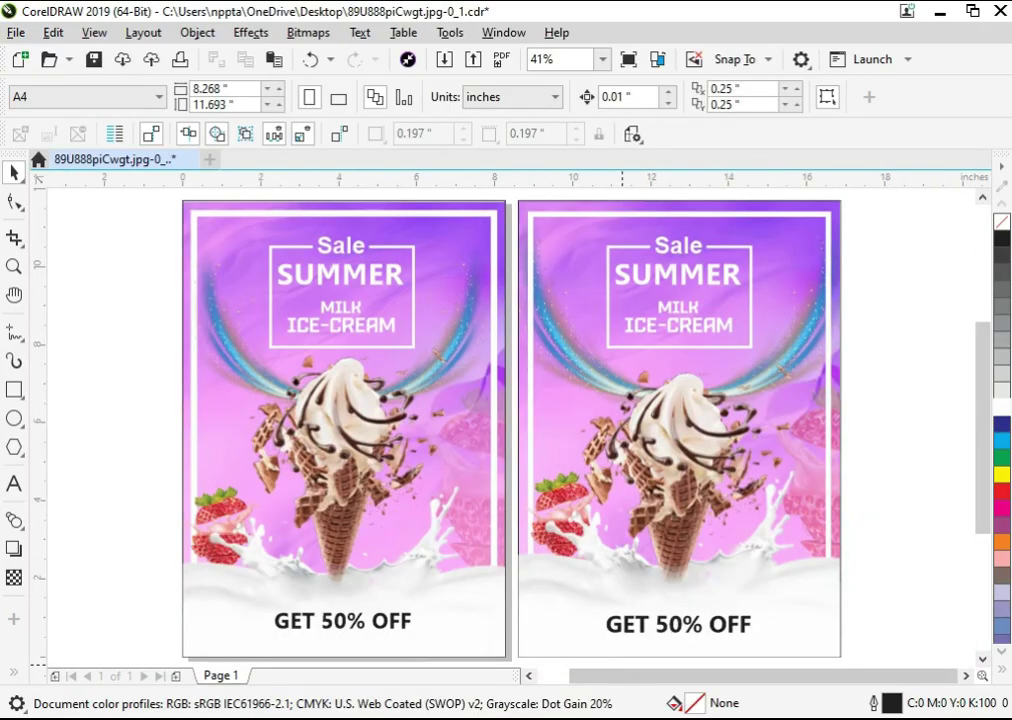